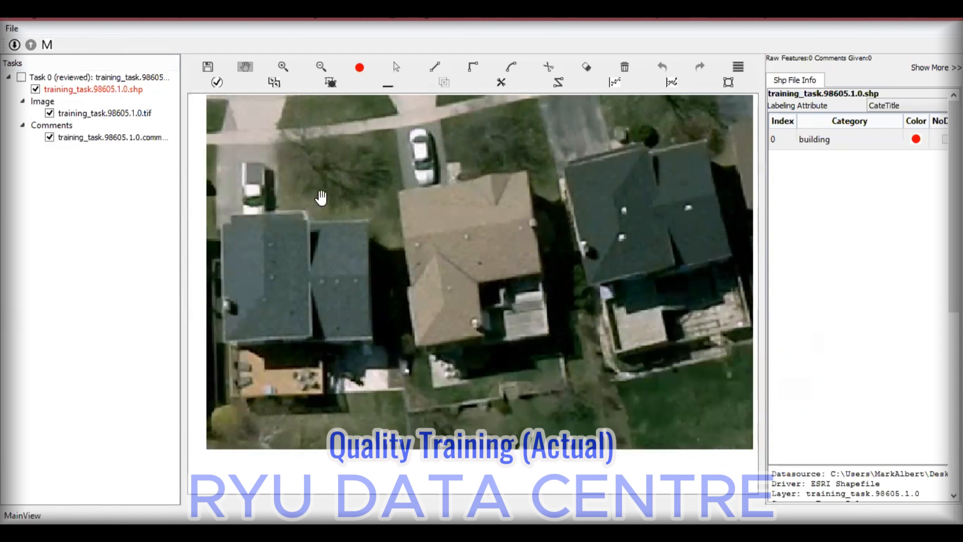
Step: Outline the westernmost dark-roofed house as a building polygon with right-angled edges, including the wooden deck behind it
{"action": "left_click", "coordinate": [472, 72]}
{"action": "left_click", "coordinate": [369, 220]}
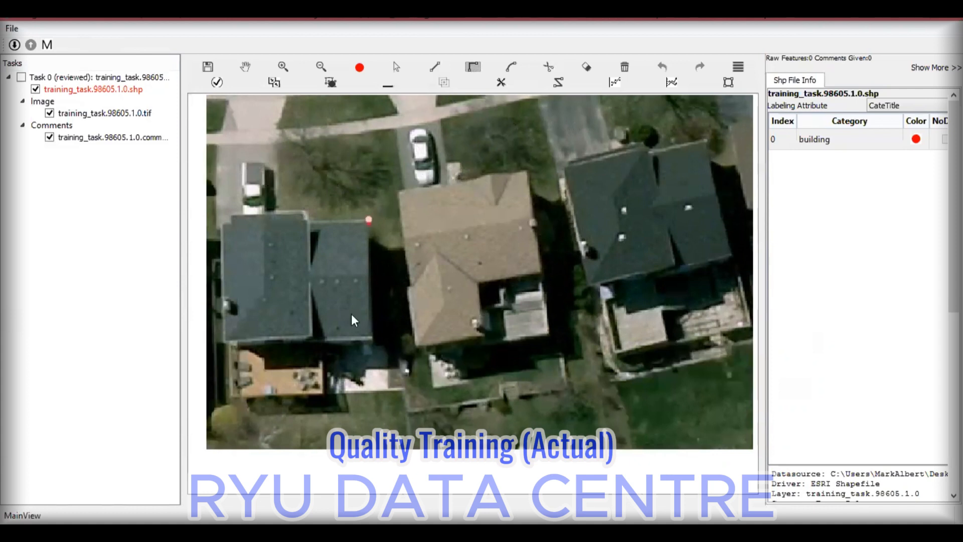
{"action": "left_click", "coordinate": [371, 339]}
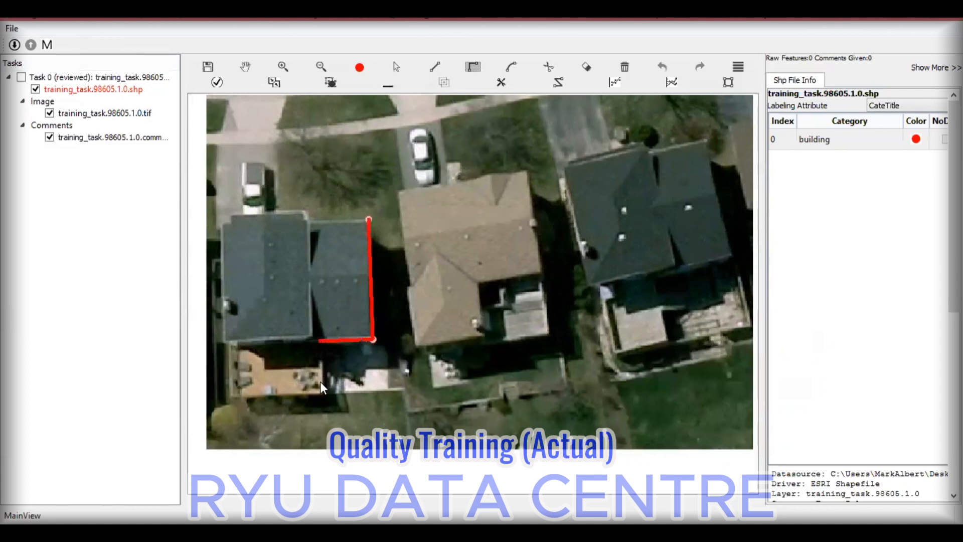
{"action": "left_click", "coordinate": [230, 350]}
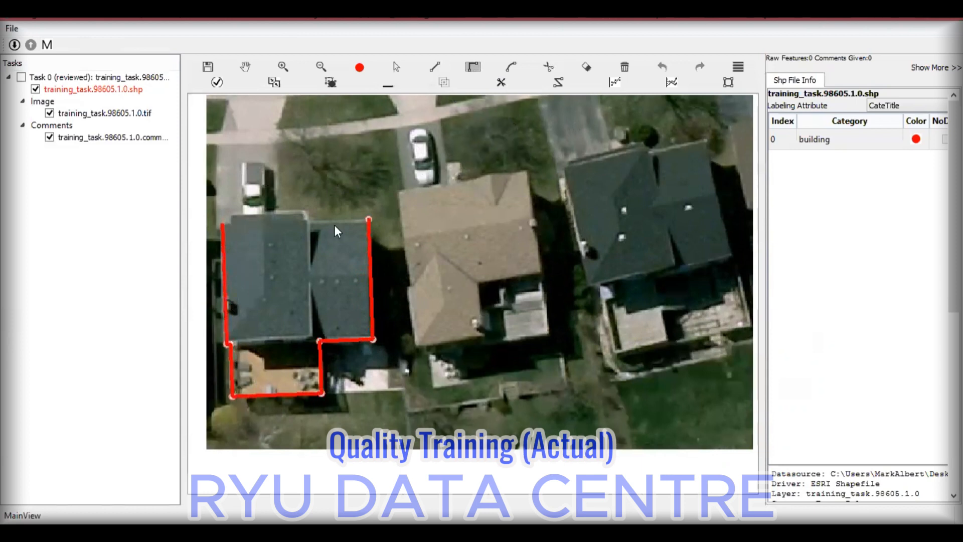
{"action": "left_click", "coordinate": [366, 223]}
{"action": "scroll", "coordinate": [372, 218], "scroll_direction": "up", "scroll_amount": 1}
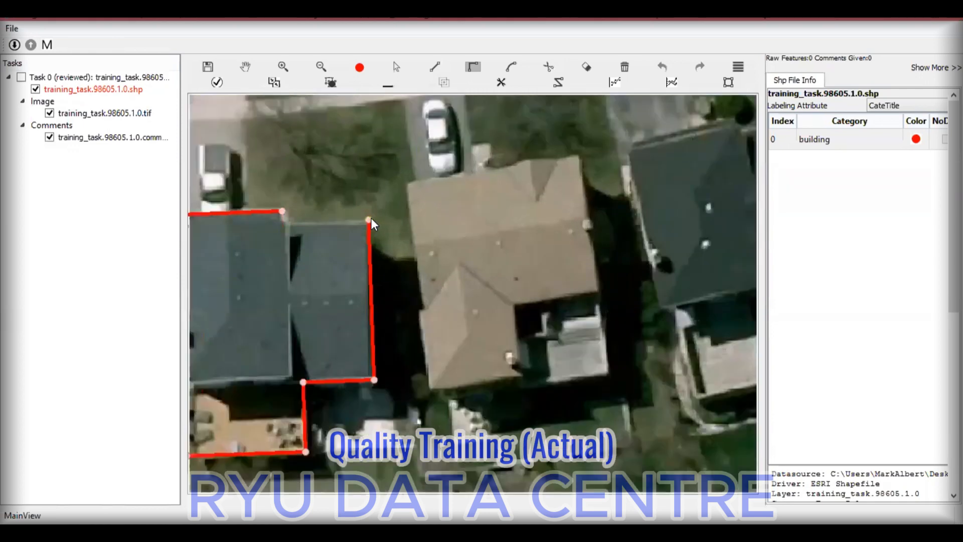
{"action": "scroll", "coordinate": [372, 218], "scroll_direction": "up", "scroll_amount": 2}
{"action": "left_click_drag", "start_coordinate": [309, 260], "coordinate": [426, 260]}
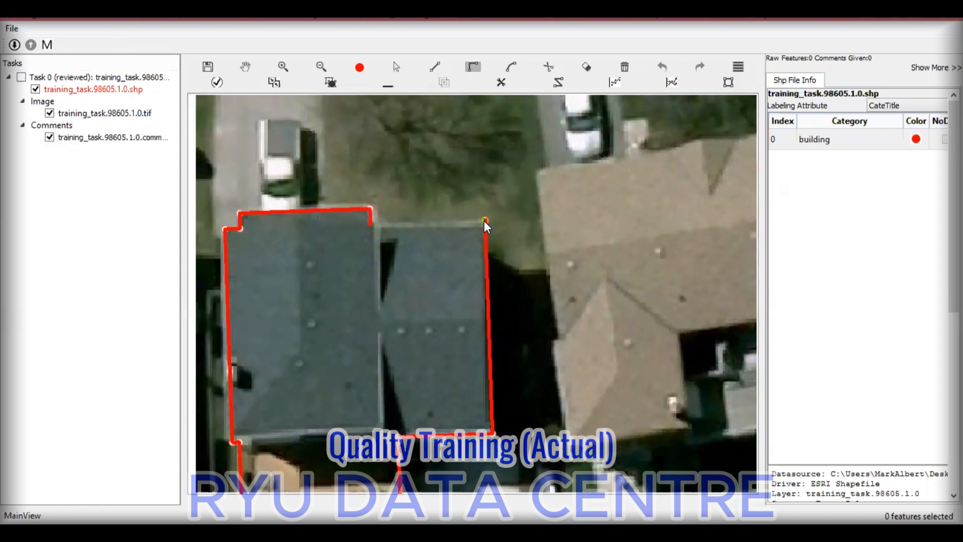
{"action": "left_click", "coordinate": [485, 221]}
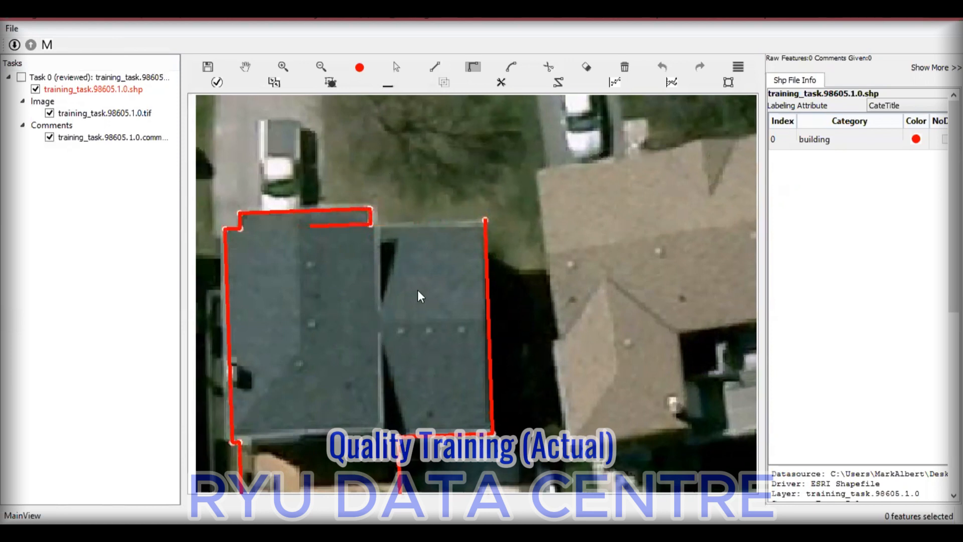
{"action": "right_click", "coordinate": [356, 281]}
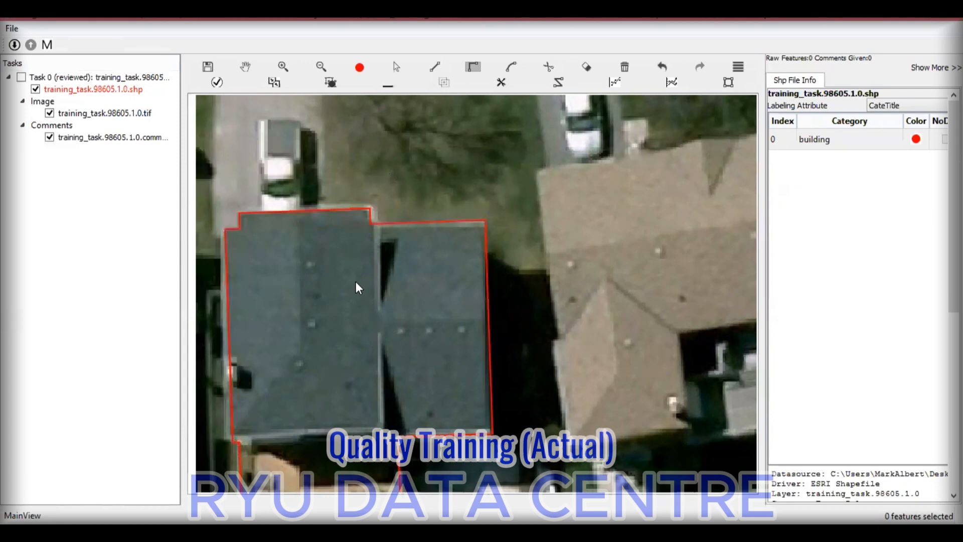
Step: Outline the tan-roofed middle house as a building polygon with right-angled edges, including its rear wing and grey deck
{"action": "scroll", "coordinate": [371, 283], "scroll_direction": "down", "scroll_amount": 1}
{"action": "scroll", "coordinate": [374, 284], "scroll_direction": "down", "scroll_amount": 1}
{"action": "key", "text": "h"}
{"action": "left_click_drag", "start_coordinate": [469, 294], "coordinate": [386, 303]}
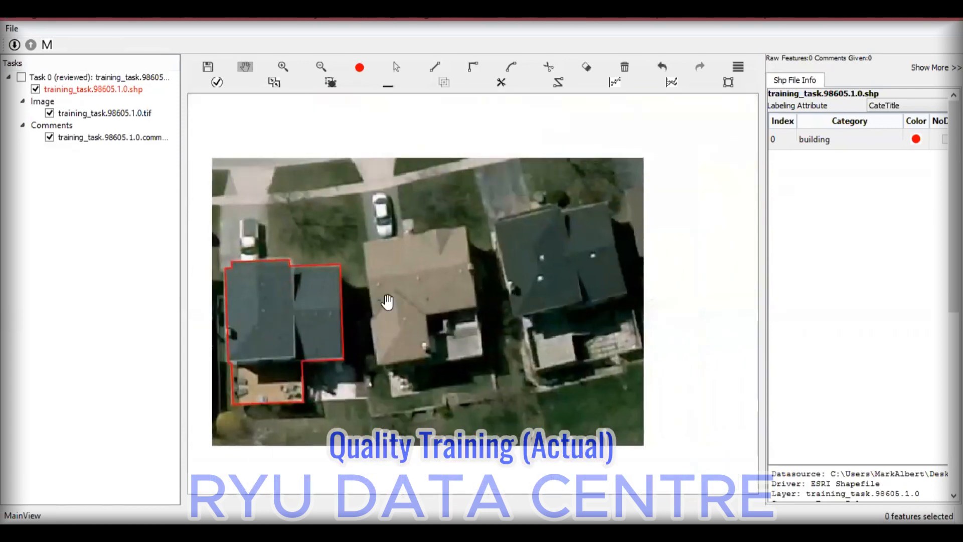
{"action": "scroll", "coordinate": [390, 299], "scroll_direction": "up", "scroll_amount": 1}
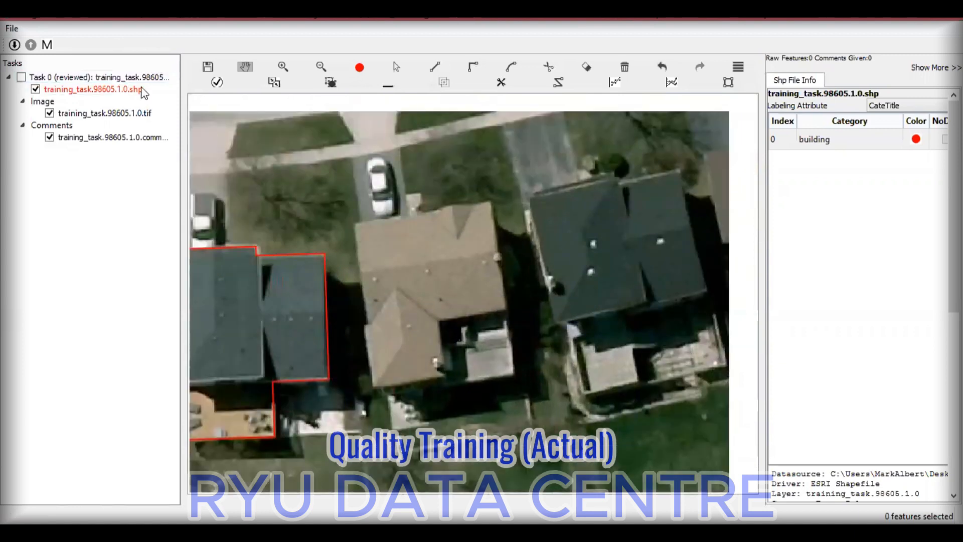
{"action": "key", "text": "o"}
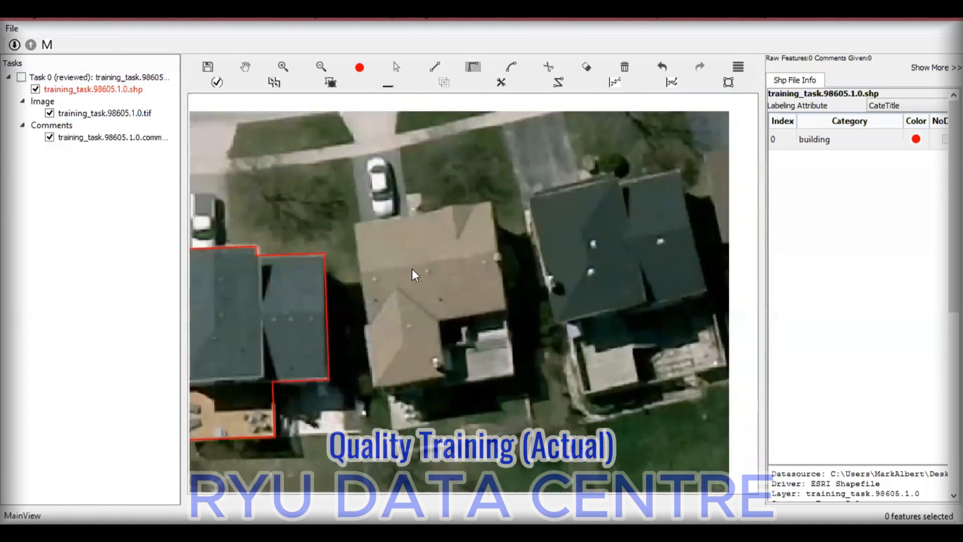
{"action": "left_click", "coordinate": [354, 224]}
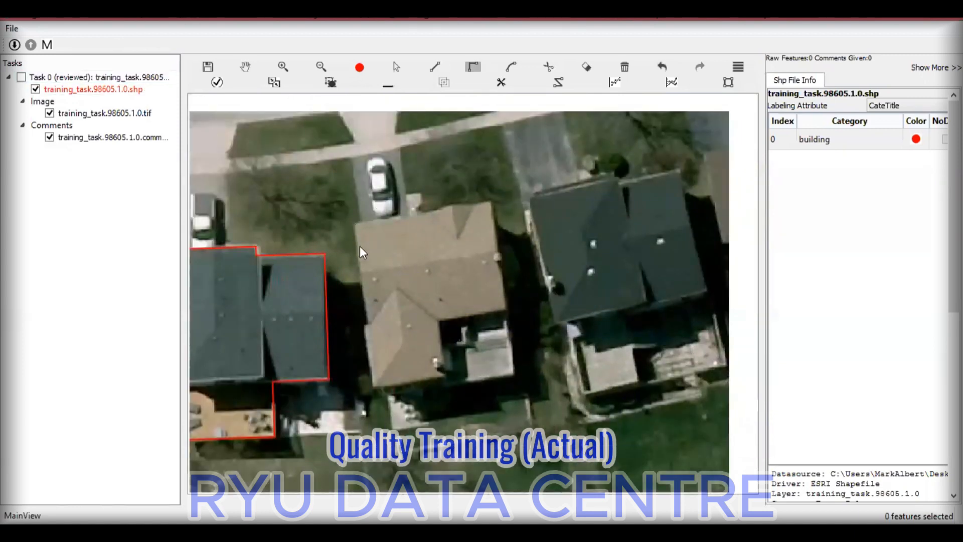
{"action": "left_click", "coordinate": [366, 325]}
{"action": "left_click", "coordinate": [372, 385]}
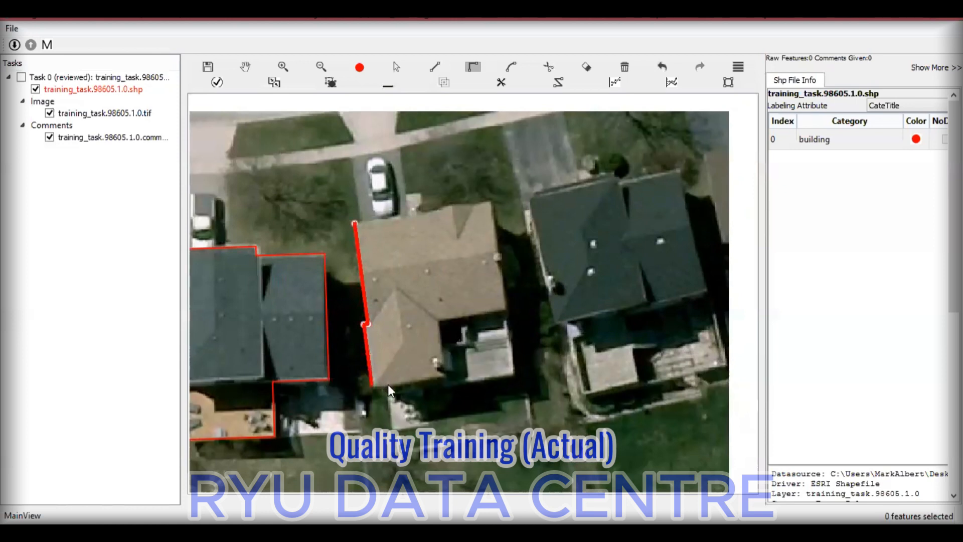
{"action": "left_click", "coordinate": [446, 386]}
{"action": "left_click", "coordinate": [515, 379]}
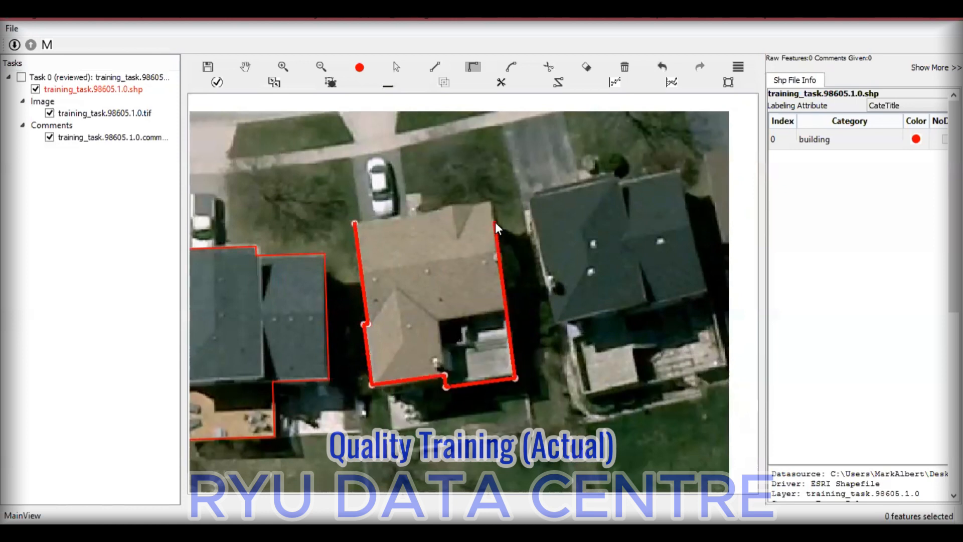
{"action": "left_click", "coordinate": [492, 207]}
{"action": "left_click", "coordinate": [358, 218]}
Step: Check the front edge of the tan-roofed house's outline up close and select its polygon
{"action": "scroll", "coordinate": [480, 220], "scroll_direction": "up", "scroll_amount": 1}
{"action": "scroll", "coordinate": [479, 221], "scroll_direction": "up", "scroll_amount": 1}
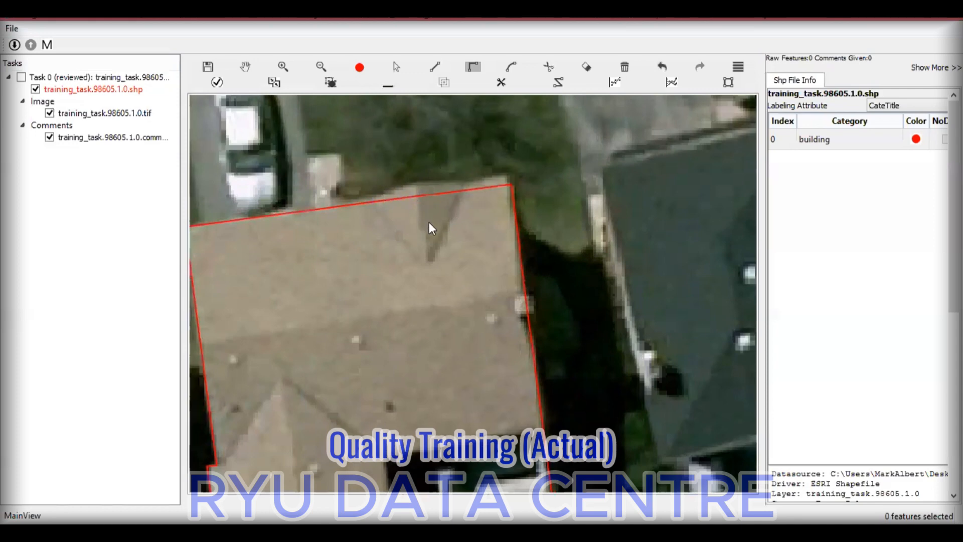
{"action": "scroll", "coordinate": [429, 221], "scroll_direction": "down", "scroll_amount": 1}
{"action": "key", "text": "Escape"}
{"action": "left_click", "coordinate": [430, 268]}
{"action": "key", "text": "Escape"}
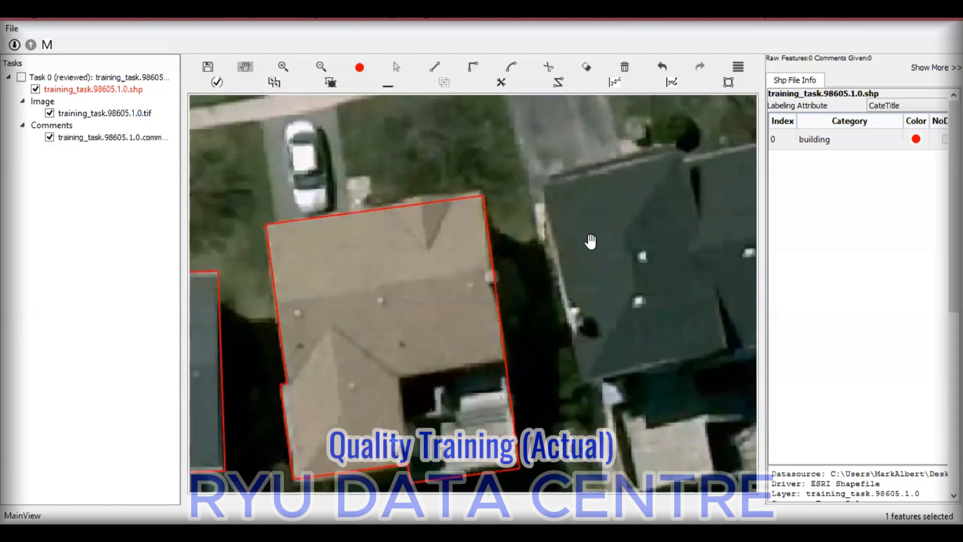
Step: Outline the easternmost dark-roofed house as a building polygon with right-angled edges, including the narrow patio extension behind it
{"action": "scroll", "coordinate": [588, 240], "scroll_direction": "down", "scroll_amount": 2}
{"action": "left_click_drag", "start_coordinate": [623, 286], "coordinate": [514, 280]}
{"action": "scroll", "coordinate": [499, 292], "scroll_direction": "up", "scroll_amount": 2}
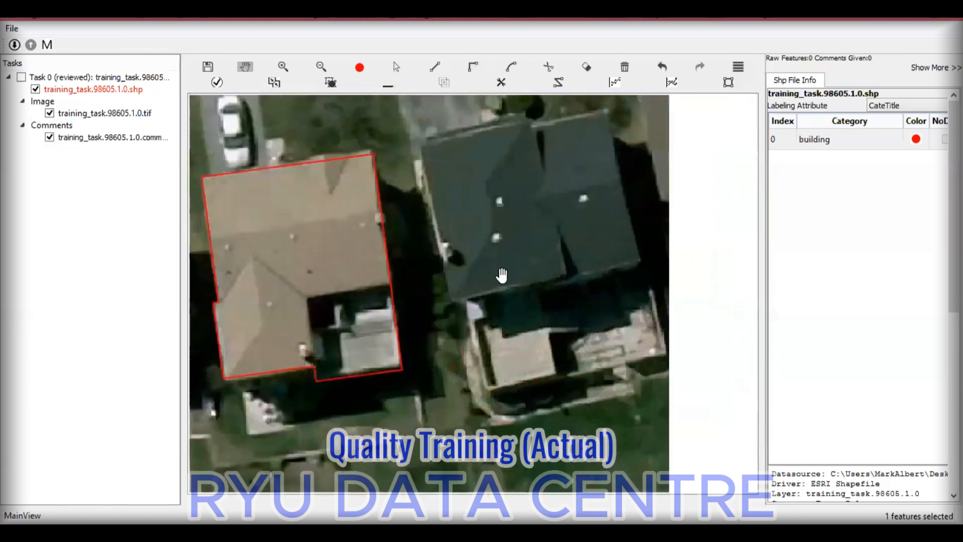
{"action": "key", "text": "p"}
{"action": "left_click", "coordinate": [606, 111]}
{"action": "left_click", "coordinate": [641, 257]}
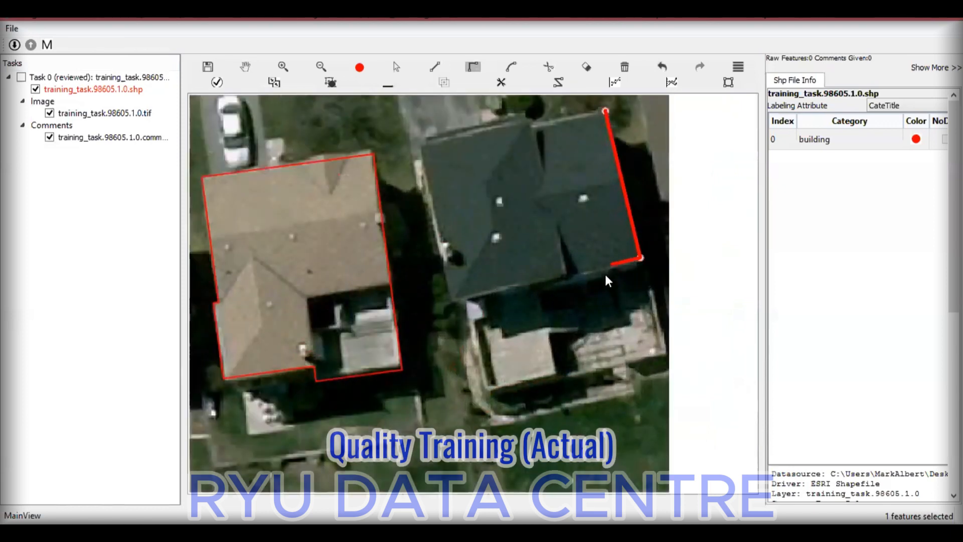
{"action": "left_click", "coordinate": [559, 371]}
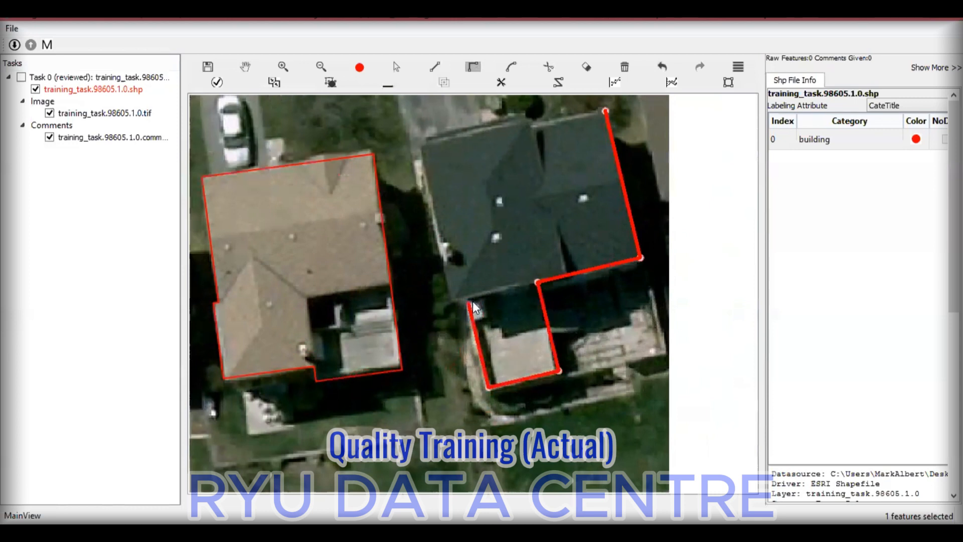
{"action": "left_click", "coordinate": [454, 300]}
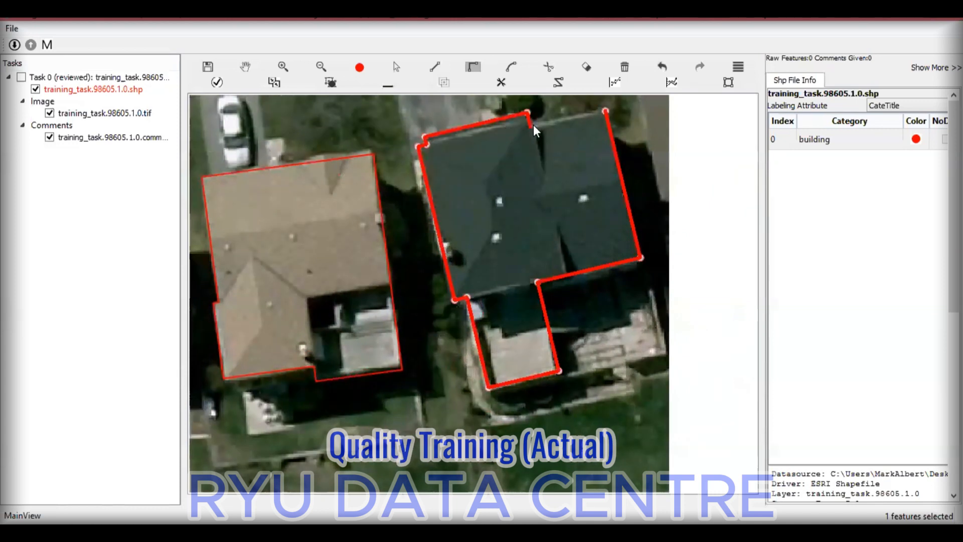
{"action": "left_click", "coordinate": [606, 112]}
{"action": "right_click", "coordinate": [547, 156]}
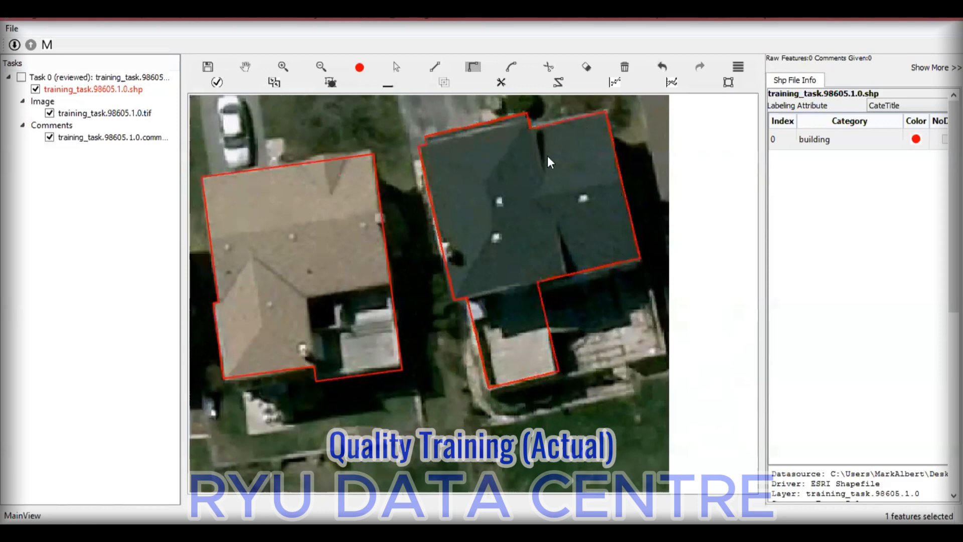
Step: Switch the mode from M to A and submit training_task.98605.1.0 with its three building outlines, acknowledging the remaining-tasks notice
{"action": "key", "text": "h"}
{"action": "left_click_drag", "start_coordinate": [312, 197], "coordinate": [445, 210]}
{"action": "scroll", "coordinate": [432, 230], "scroll_direction": "down", "scroll_amount": 2}
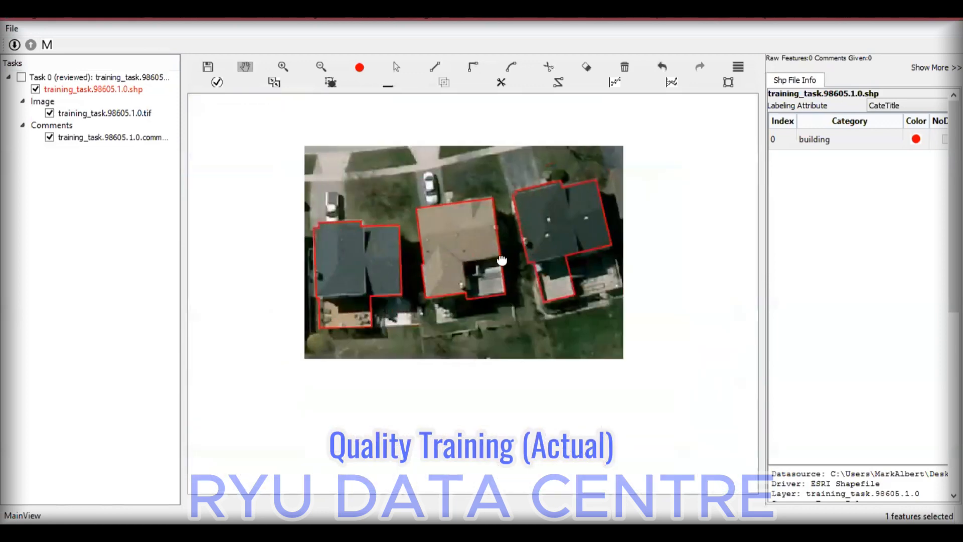
{"action": "left_click_drag", "start_coordinate": [462, 262], "coordinate": [470, 291]}
{"action": "scroll", "coordinate": [477, 295], "scroll_direction": "up", "scroll_amount": 1}
{"action": "scroll", "coordinate": [477, 295], "scroll_direction": "up", "scroll_amount": 1}
{"action": "scroll", "coordinate": [476, 290], "scroll_direction": "down", "scroll_amount": 1}
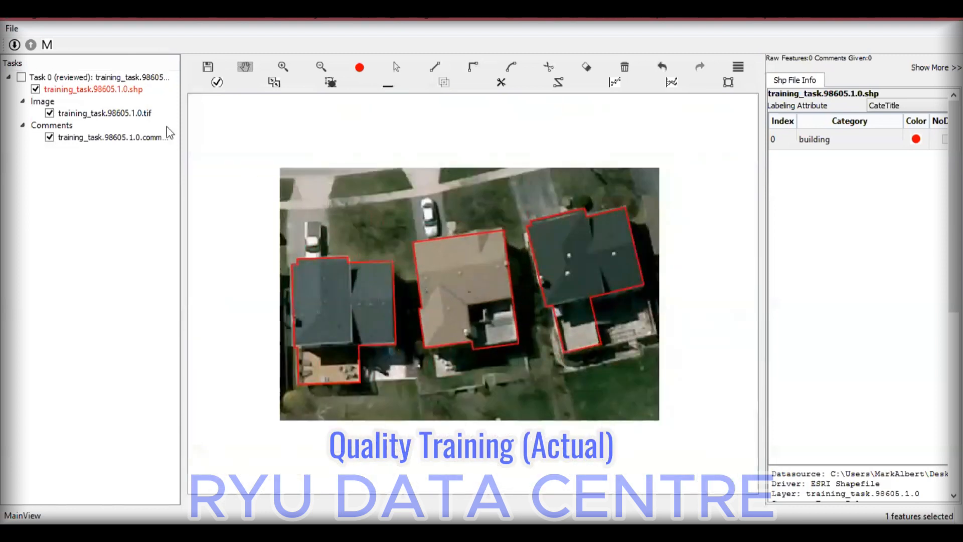
{"action": "left_click", "coordinate": [48, 45]}
{"action": "left_click", "coordinate": [31, 45]}
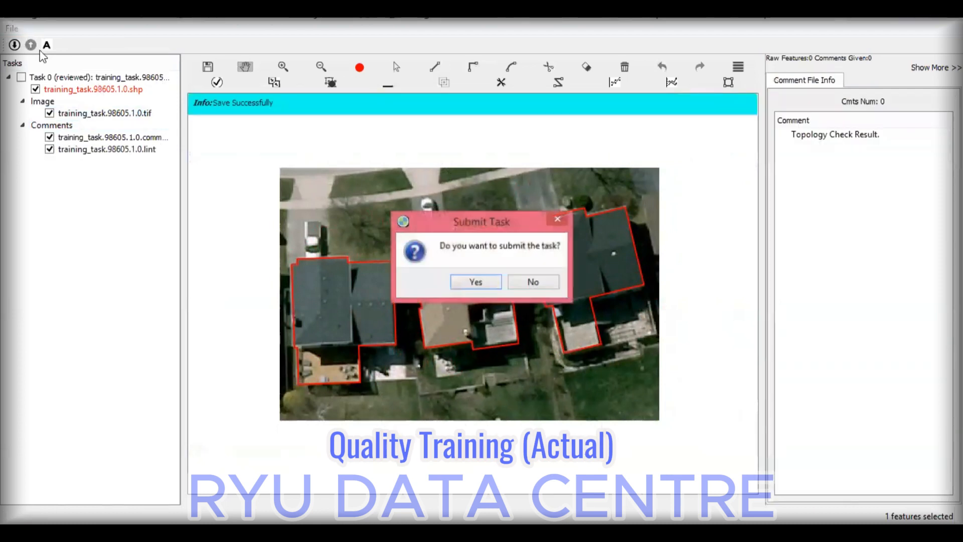
{"action": "left_click", "coordinate": [457, 279]}
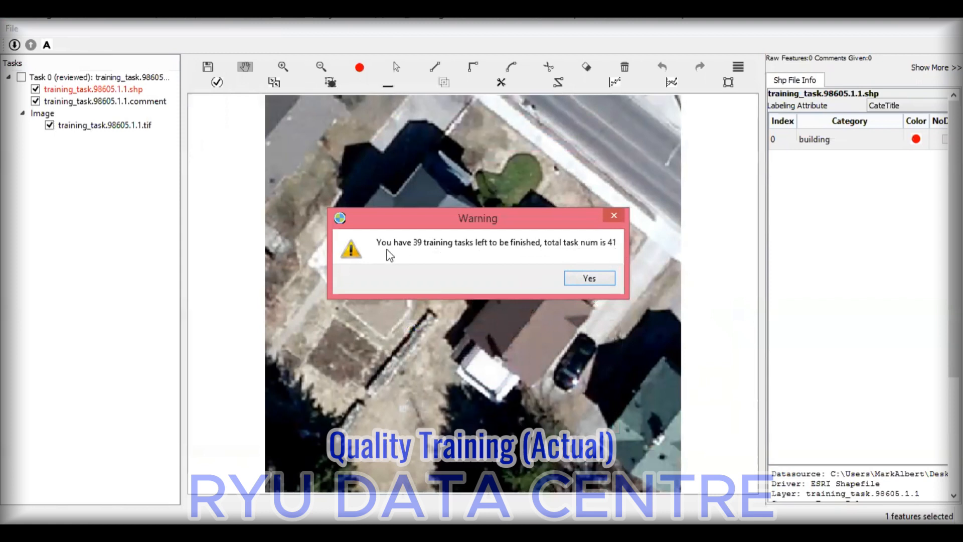
{"action": "left_click", "coordinate": [594, 282]}
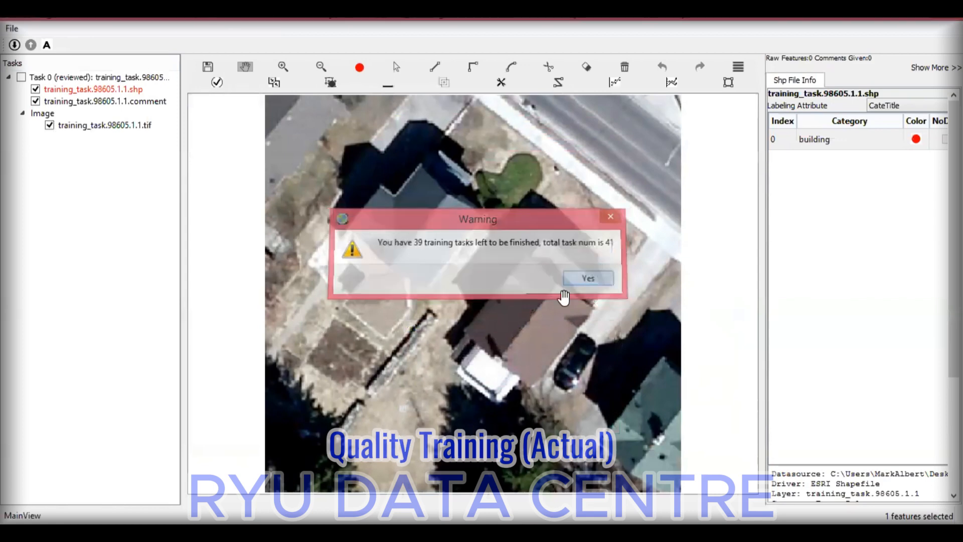
Step: Outline the blue-grey-roofed house as a right-angled building polygon, including the tan rear section, white side patio and front porch
{"action": "scroll", "coordinate": [424, 285], "scroll_direction": "up", "scroll_amount": 1}
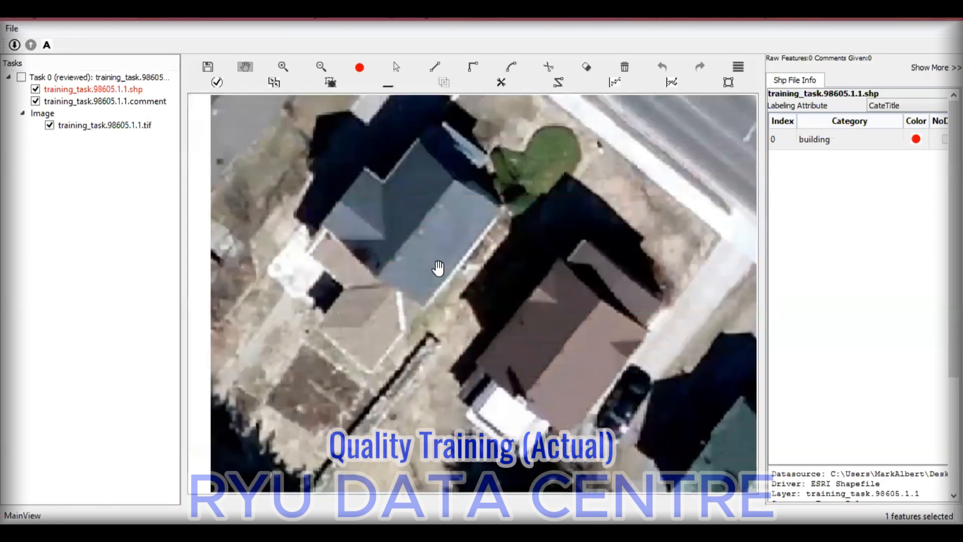
{"action": "key", "text": "r"}
{"action": "left_click", "coordinate": [504, 211]}
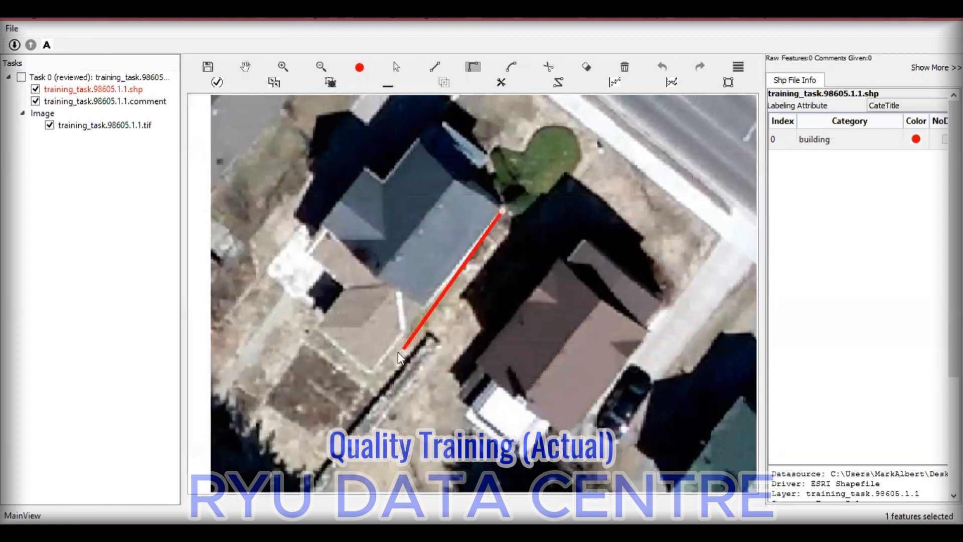
{"action": "left_click", "coordinate": [372, 373]}
{"action": "left_click", "coordinate": [320, 330]}
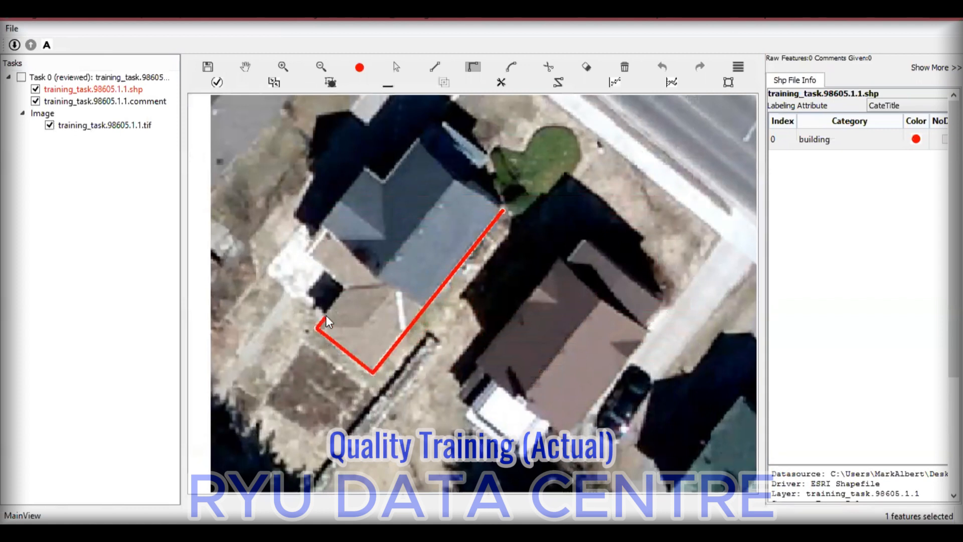
{"action": "left_click", "coordinate": [326, 316]}
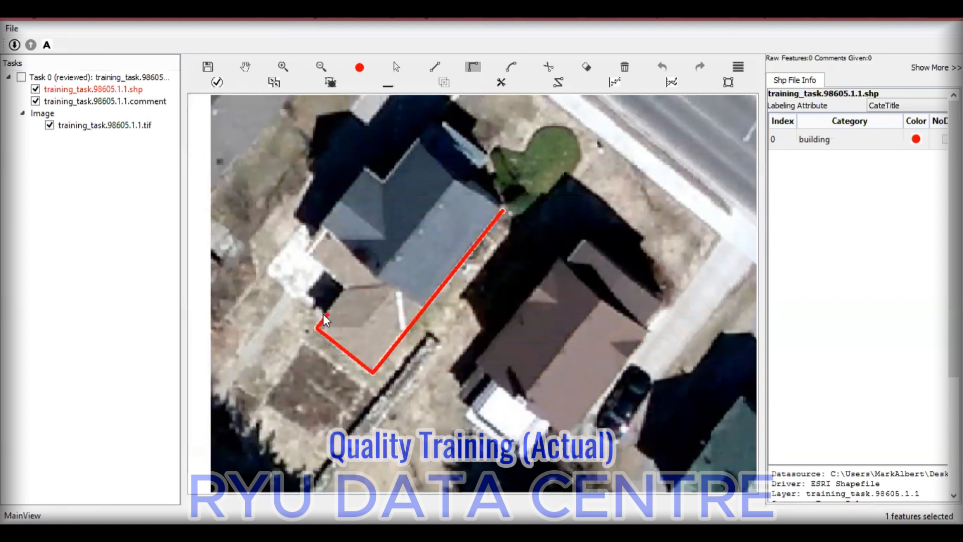
{"action": "left_click", "coordinate": [288, 241]}
{"action": "left_click", "coordinate": [320, 227]}
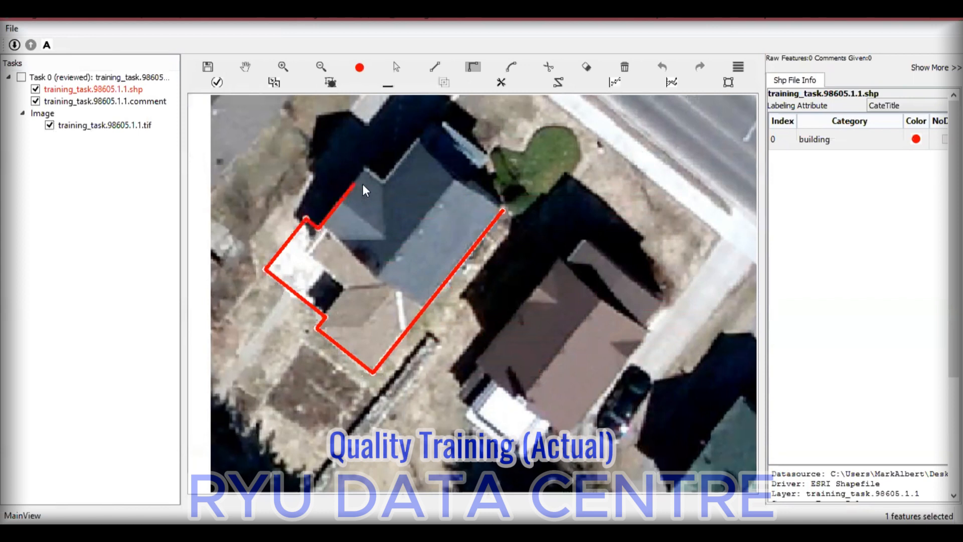
{"action": "left_click", "coordinate": [369, 170]}
{"action": "left_click", "coordinate": [384, 182]}
{"action": "left_click", "coordinate": [449, 131]}
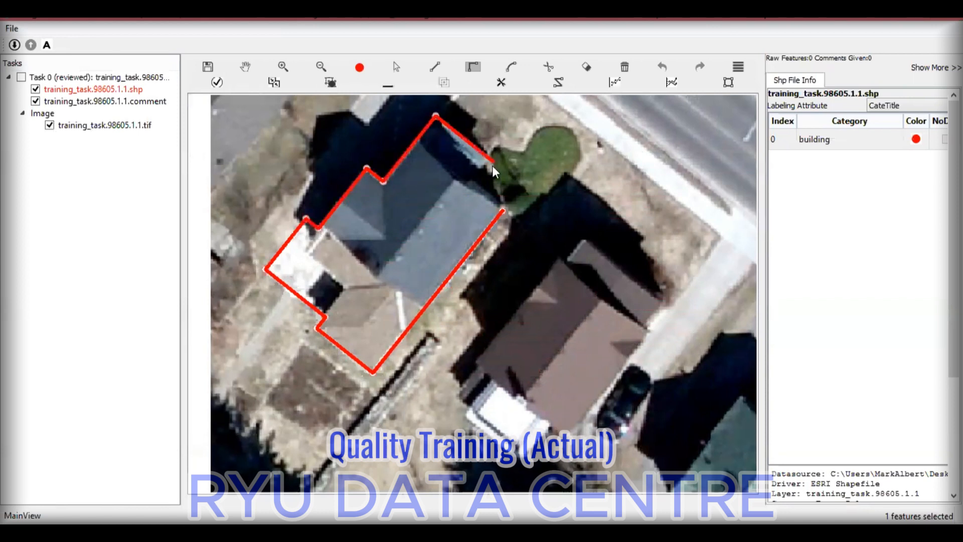
{"action": "left_click", "coordinate": [490, 162]}
{"action": "left_click", "coordinate": [503, 210]}
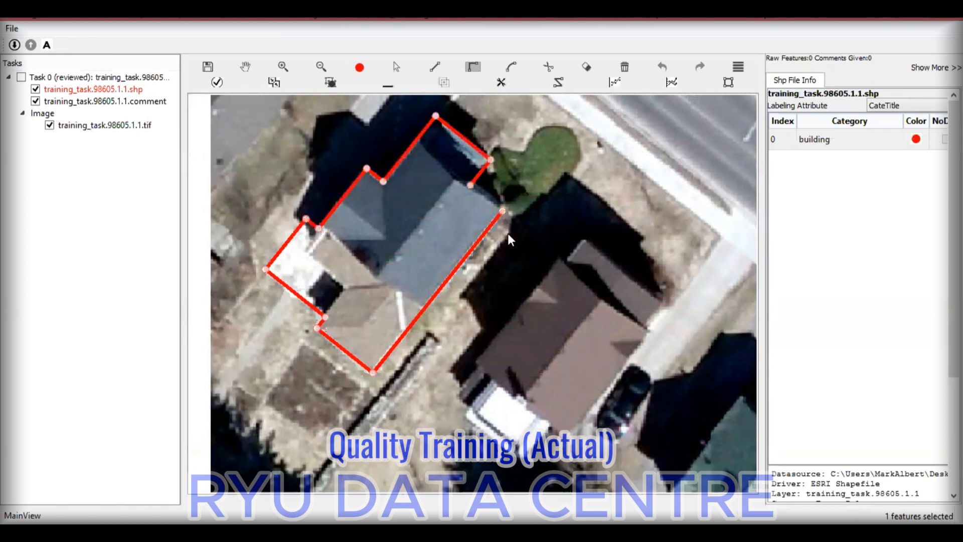
Step: Outline the brown-roofed house as a right-angled building polygon, including the front porch roof and the white patio section behind it
{"action": "left_click_drag", "start_coordinate": [555, 363], "coordinate": [466, 287]}
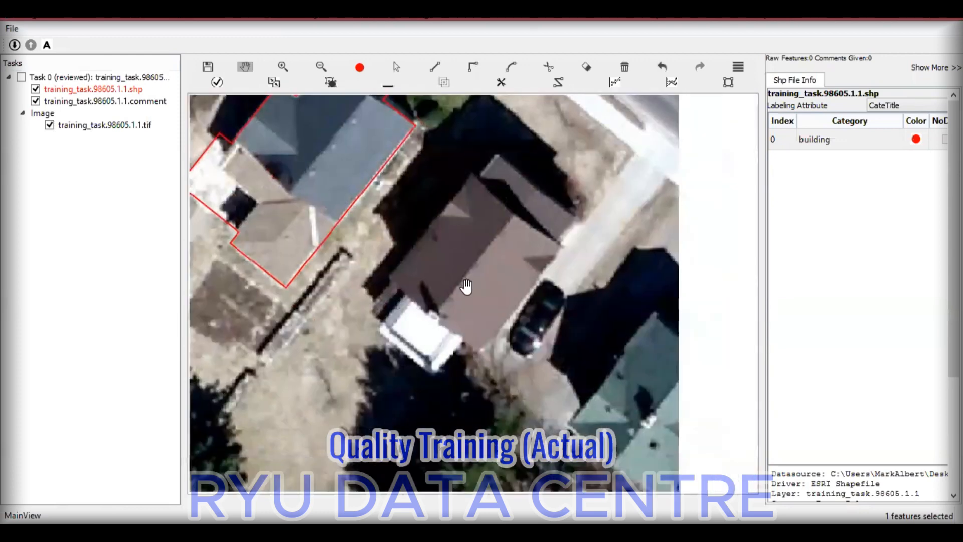
{"action": "key", "text": "r"}
{"action": "left_click", "coordinate": [495, 154]}
{"action": "left_click", "coordinate": [577, 219]}
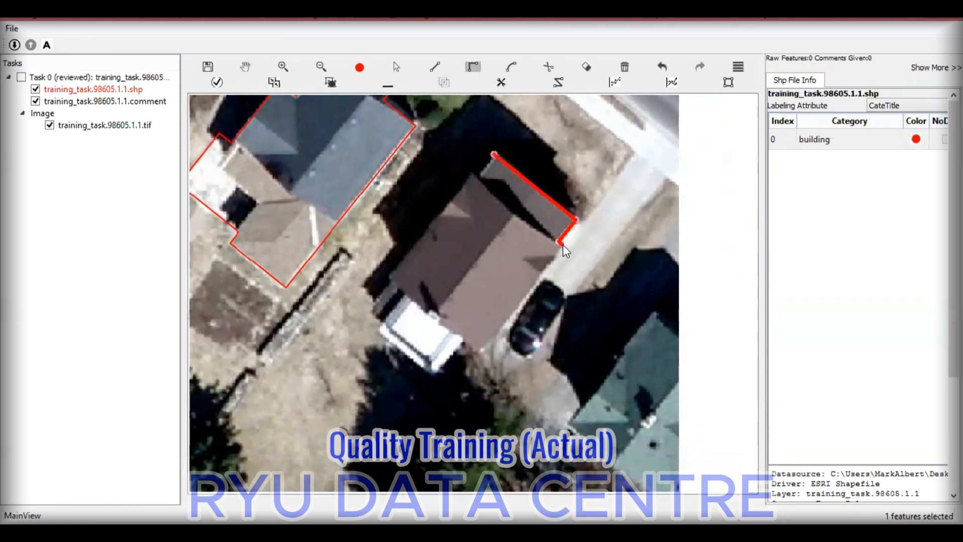
{"action": "left_click", "coordinate": [562, 245]}
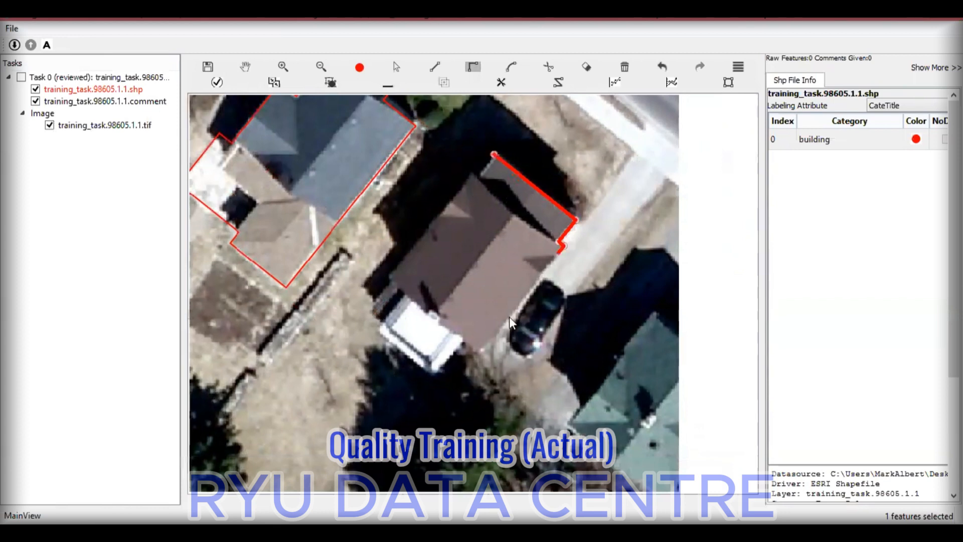
{"action": "left_click", "coordinate": [464, 346]}
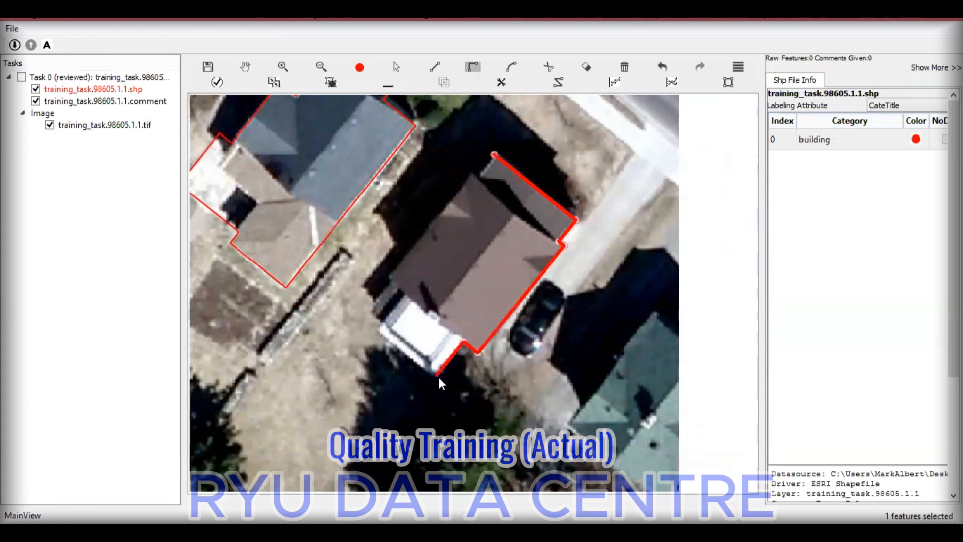
{"action": "left_click", "coordinate": [437, 375]}
{"action": "left_click", "coordinate": [385, 319]}
{"action": "left_click", "coordinate": [371, 303]}
{"action": "left_click", "coordinate": [393, 281]}
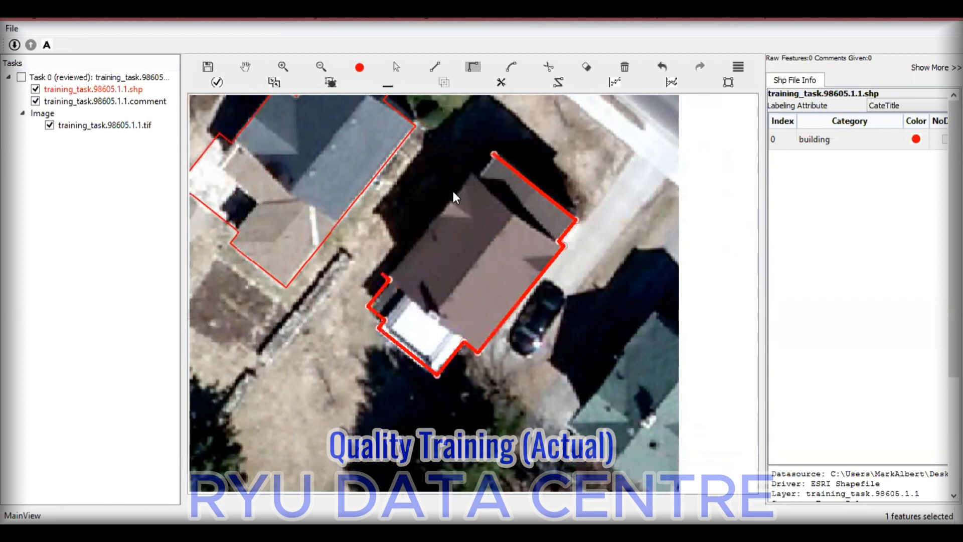
{"action": "left_click", "coordinate": [492, 157]}
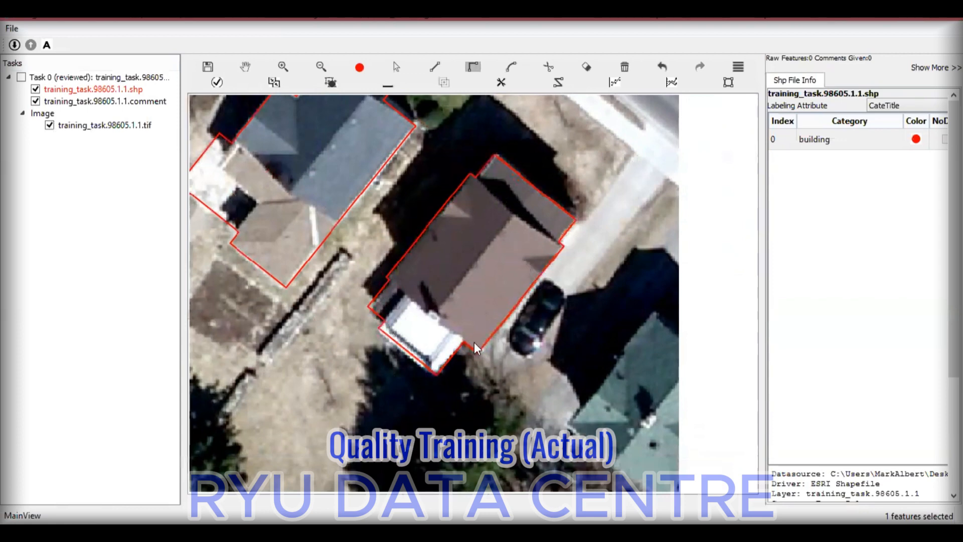
Step: Check both house outlines and the rest of the aerial image for gaps or missed buildings
{"action": "scroll", "coordinate": [532, 256], "scroll_direction": "down", "scroll_amount": 2}
{"action": "key", "text": "space"}
{"action": "left_click_drag", "start_coordinate": [481, 258], "coordinate": [441, 266]}
{"action": "scroll", "coordinate": [527, 283], "scroll_direction": "up", "scroll_amount": 2}
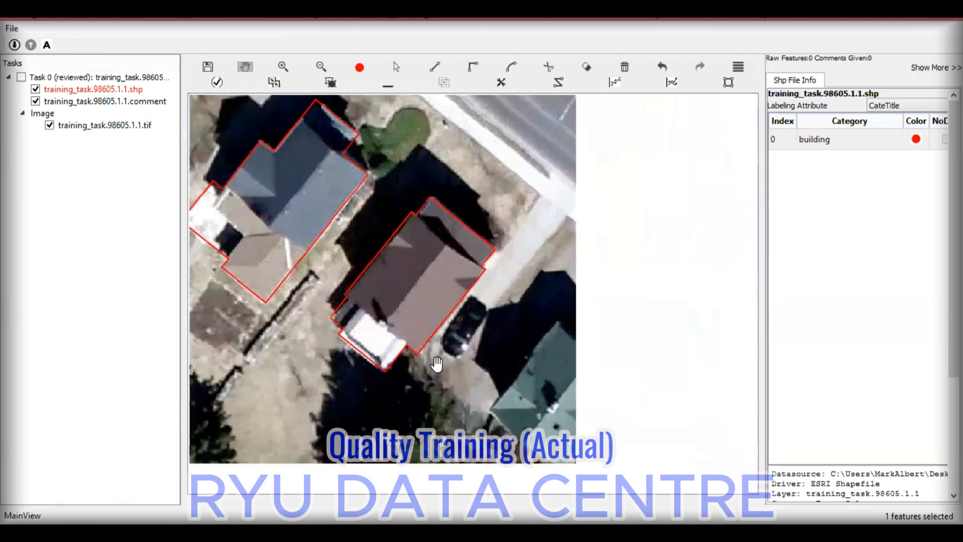
{"action": "left_click_drag", "start_coordinate": [261, 224], "coordinate": [450, 340]}
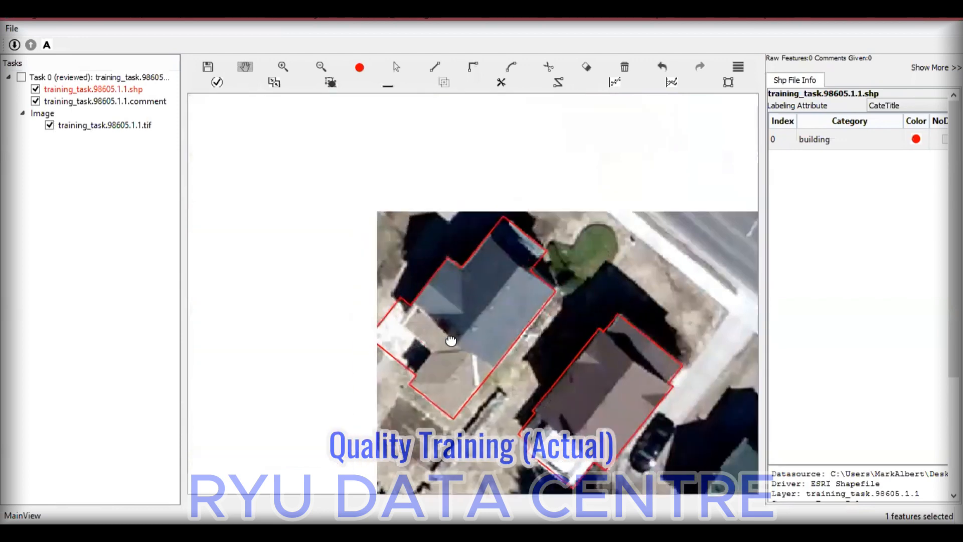
{"action": "left_click_drag", "start_coordinate": [466, 299], "coordinate": [473, 366]}
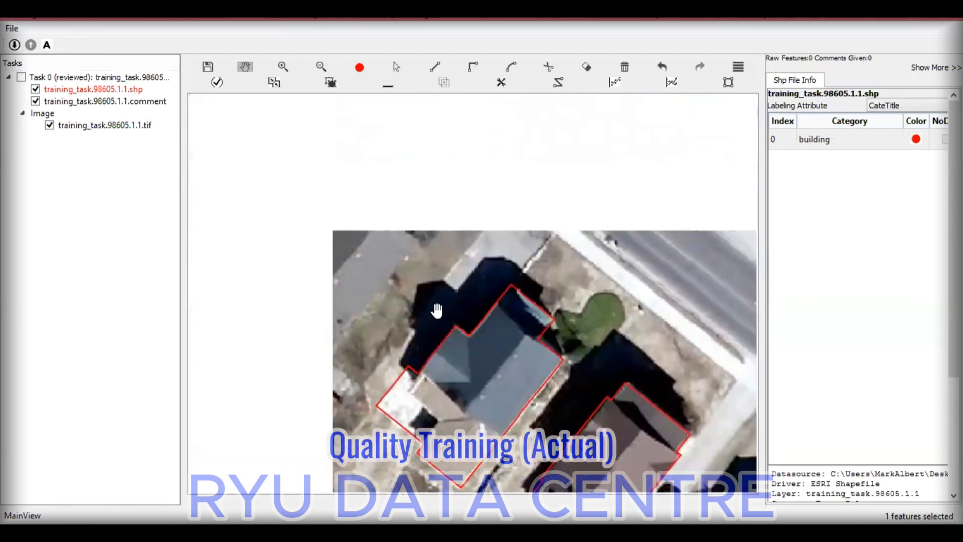
{"action": "left_click_drag", "start_coordinate": [402, 397], "coordinate": [323, 311]}
{"action": "scroll", "coordinate": [548, 361], "scroll_direction": "down", "scroll_amount": 1}
{"action": "left_click_drag", "start_coordinate": [553, 384], "coordinate": [496, 319]}
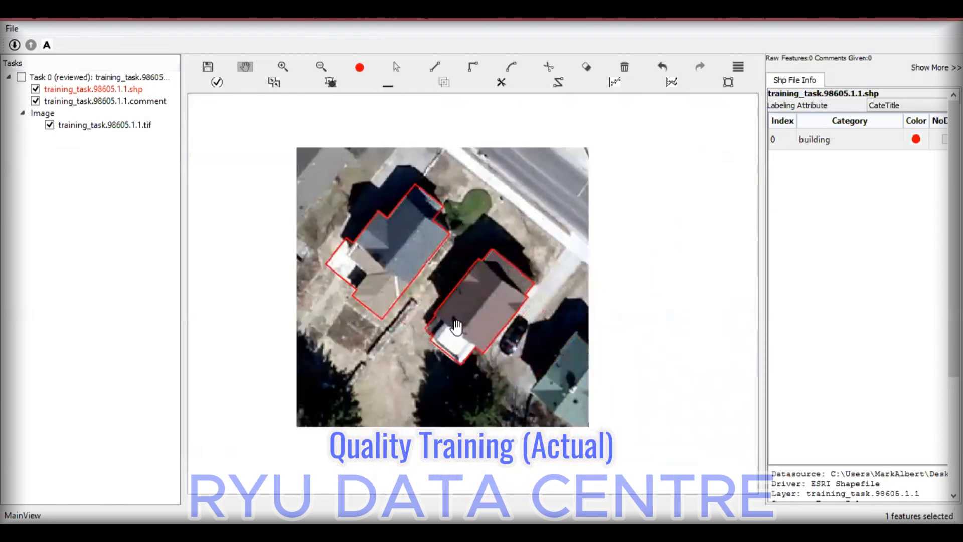
Step: Save and submit training_task.98605.1.1, move the download dialog aside, and acknowledge the remaining-tasks notice once the next task loads
{"action": "key", "text": "ctrl+s"}
{"action": "key", "text": "Return"}
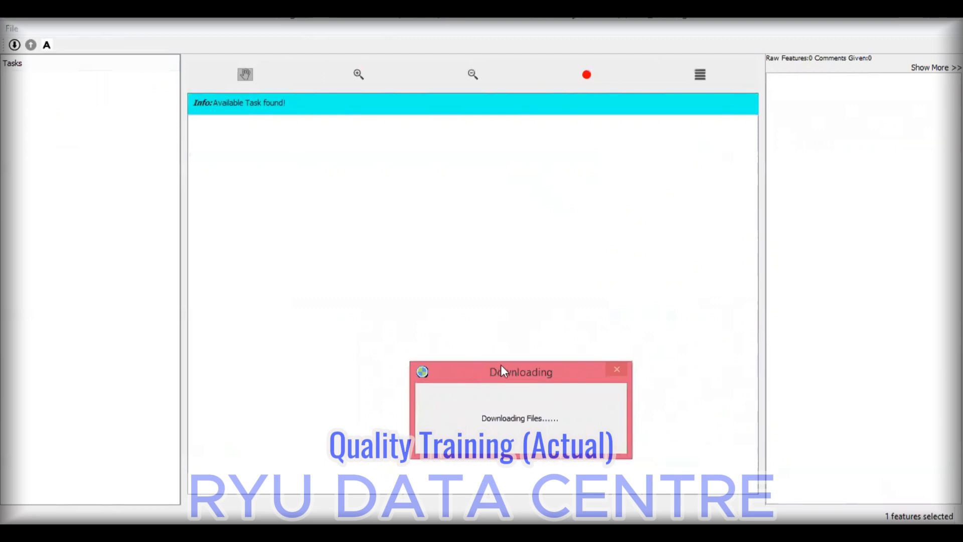
{"action": "left_click_drag", "start_coordinate": [513, 370], "coordinate": [423, 254]}
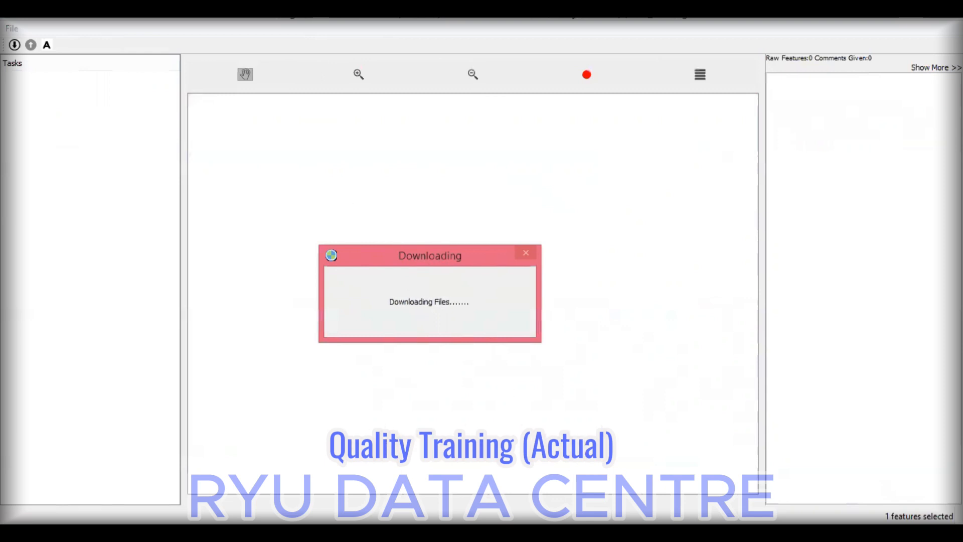
{"action": "mouse_move", "coordinate": [421, 532]}
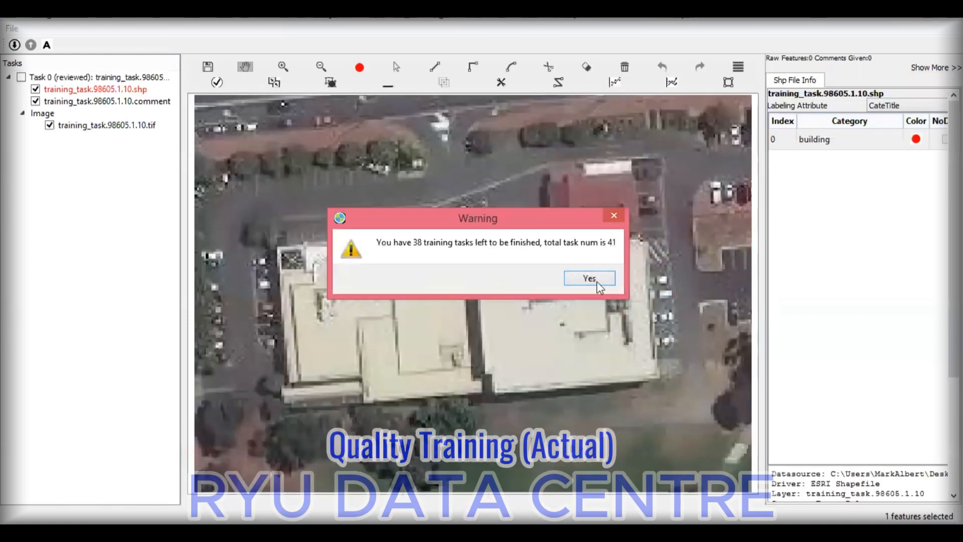
{"action": "left_click", "coordinate": [587, 279]}
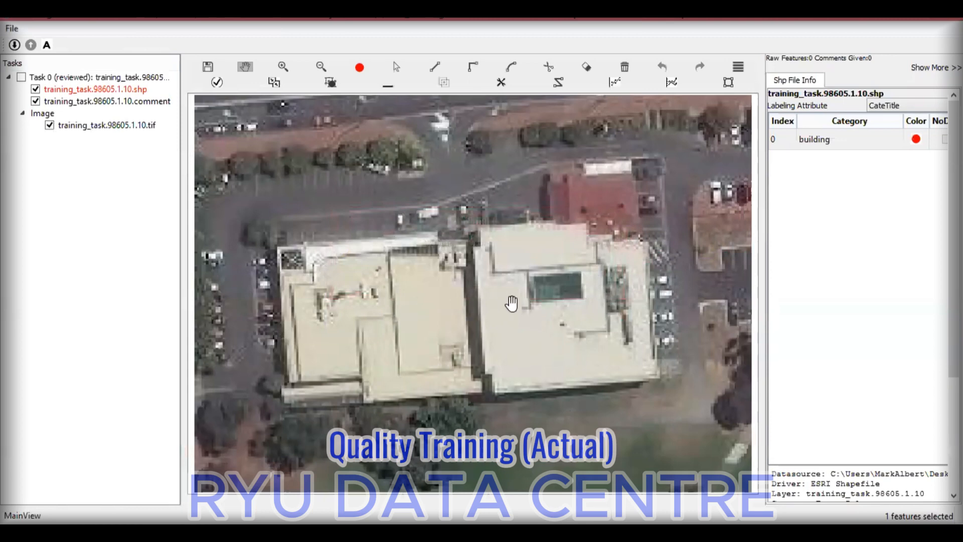
Step: Begin a right-angled outline of the flat-roofed complex, running along its full south edge from the southeast to the southwest corner
{"action": "scroll", "coordinate": [518, 301], "scroll_direction": "down", "scroll_amount": 1}
{"action": "scroll", "coordinate": [518, 301], "scroll_direction": "up", "scroll_amount": 1}
{"action": "scroll", "coordinate": [478, 290], "scroll_direction": "up", "scroll_amount": 1}
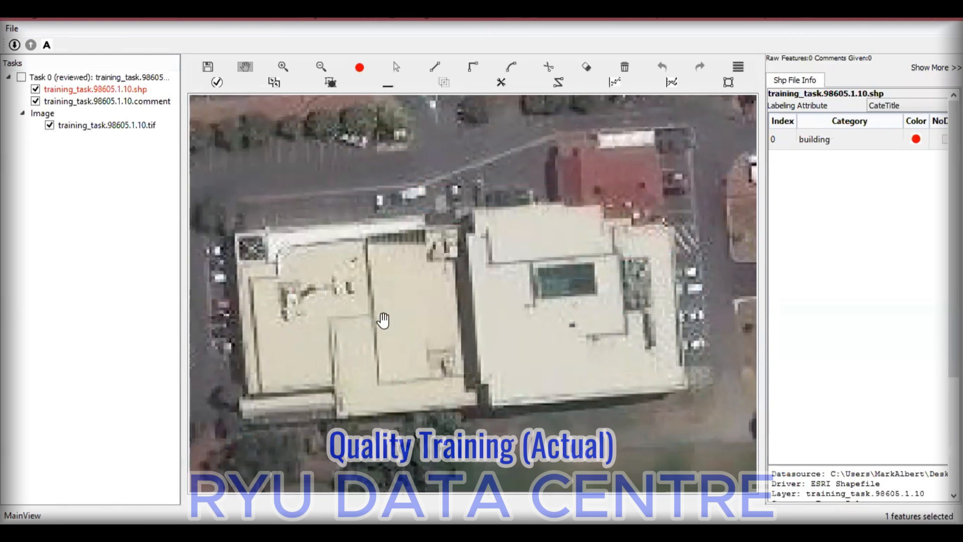
{"action": "left_click_drag", "start_coordinate": [384, 320], "coordinate": [345, 283]}
{"action": "key", "text": "r"}
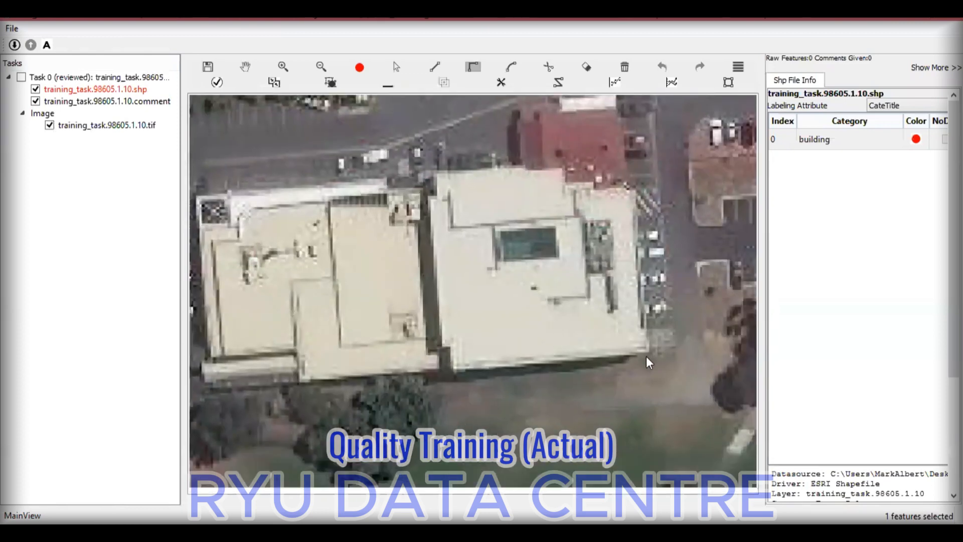
{"action": "left_click", "coordinate": [648, 353]}
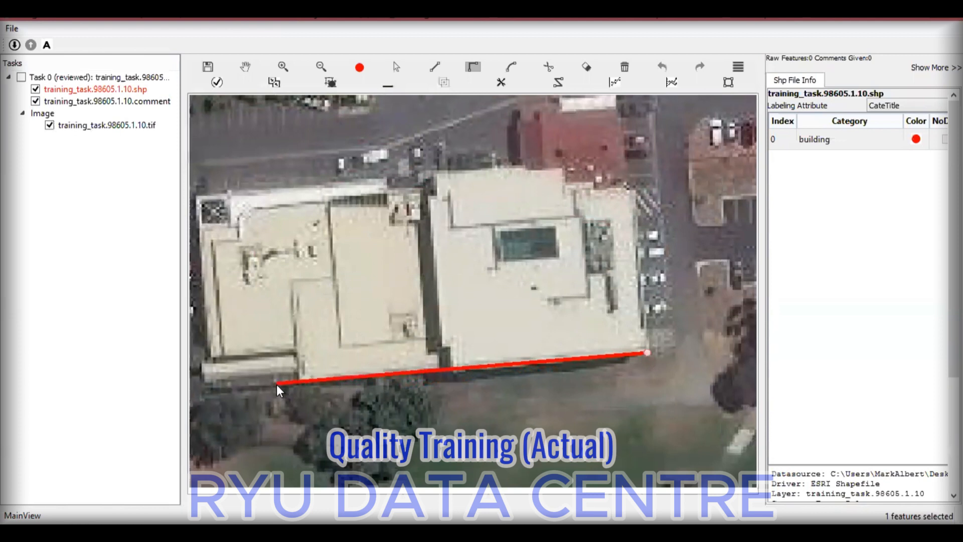
{"action": "left_click_drag", "start_coordinate": [260, 388], "coordinate": [356, 385]}
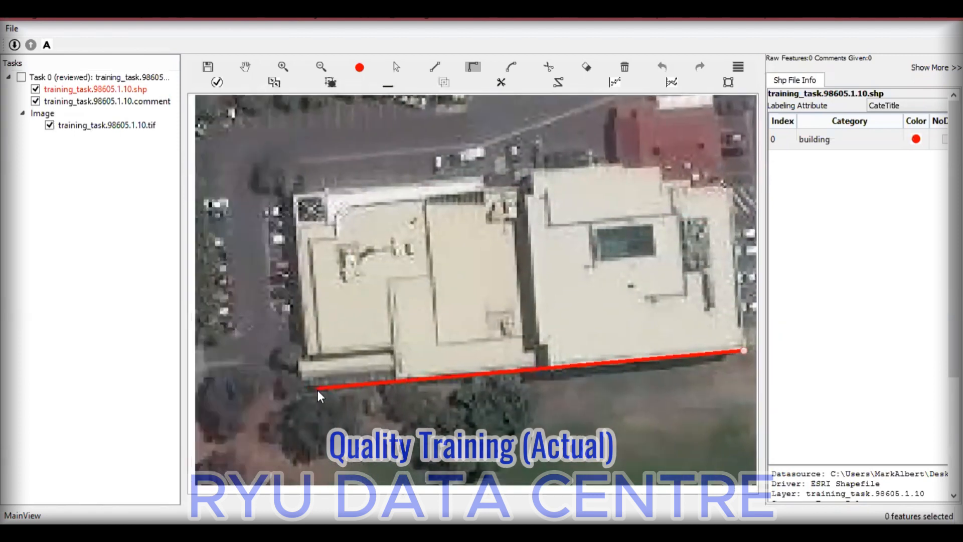
{"action": "left_click", "coordinate": [300, 387]}
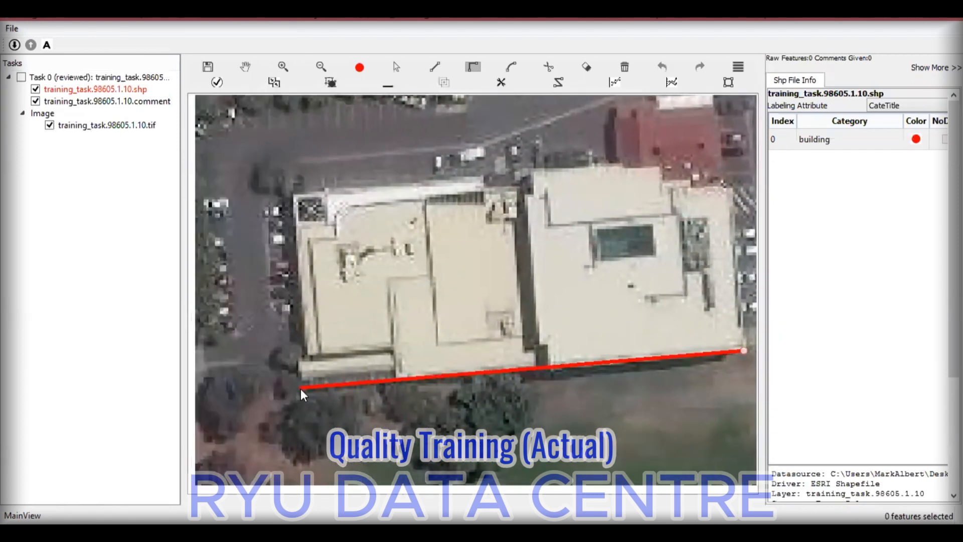
Step: Trace the complex's west side with its corner notch, and its stepped north edge as far as the red-roofed wing
{"action": "left_click", "coordinate": [300, 357]}
{"action": "left_click", "coordinate": [306, 354]}
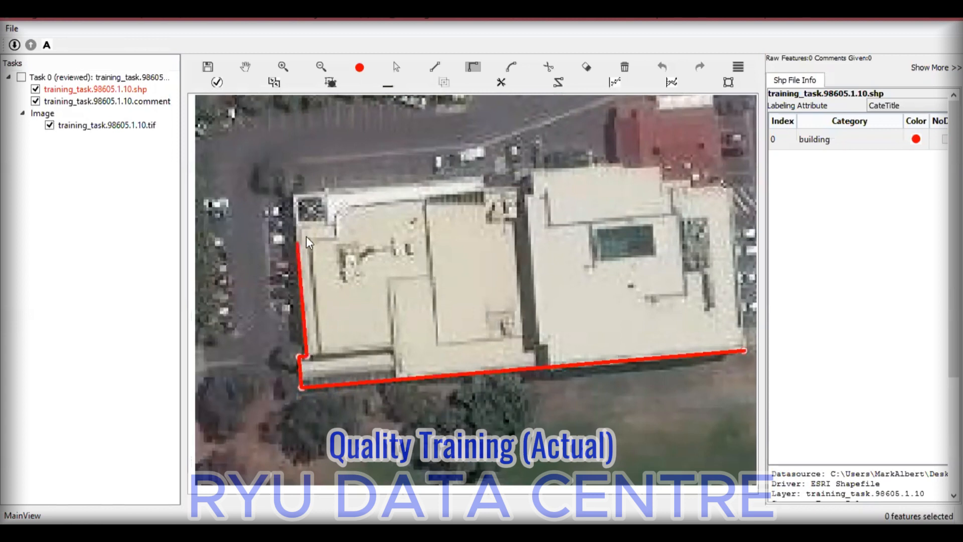
{"action": "left_click", "coordinate": [294, 195]}
{"action": "left_click", "coordinate": [486, 179]}
{"action": "left_click", "coordinate": [489, 187]}
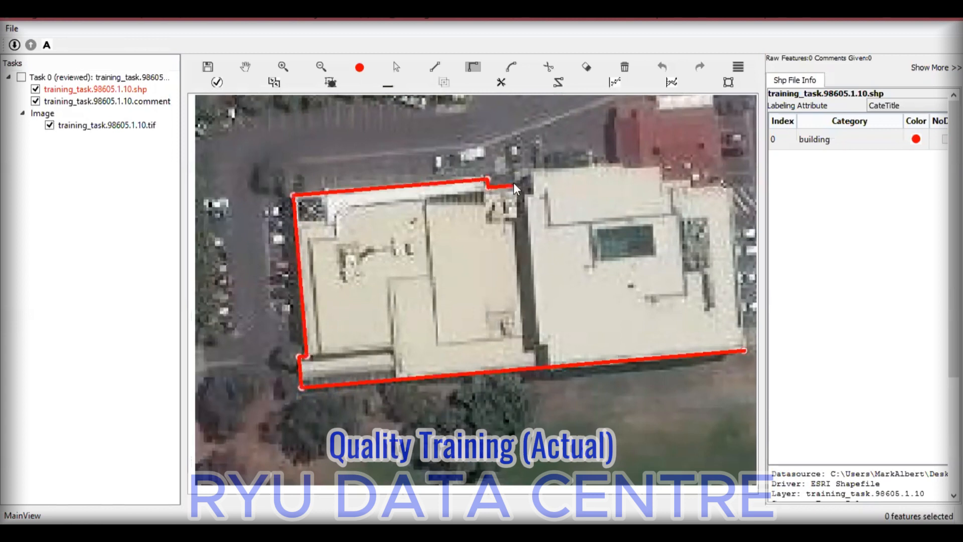
{"action": "left_click", "coordinate": [514, 184]}
{"action": "left_click", "coordinate": [517, 173]}
{"action": "left_click_drag", "start_coordinate": [622, 181], "coordinate": [524, 288]}
{"action": "left_click", "coordinate": [521, 273]}
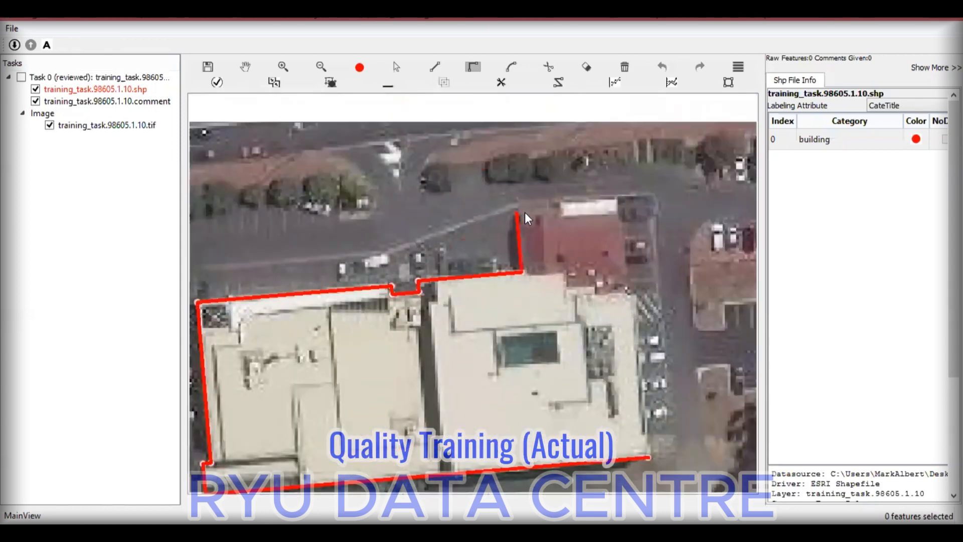
Step: Continue the outline around the red-roofed wing with its white strip, and down the east side to close the polygon
{"action": "left_click", "coordinate": [558, 206]}
{"action": "left_click", "coordinate": [560, 203]}
{"action": "left_click", "coordinate": [617, 199]}
{"action": "left_click", "coordinate": [628, 294]}
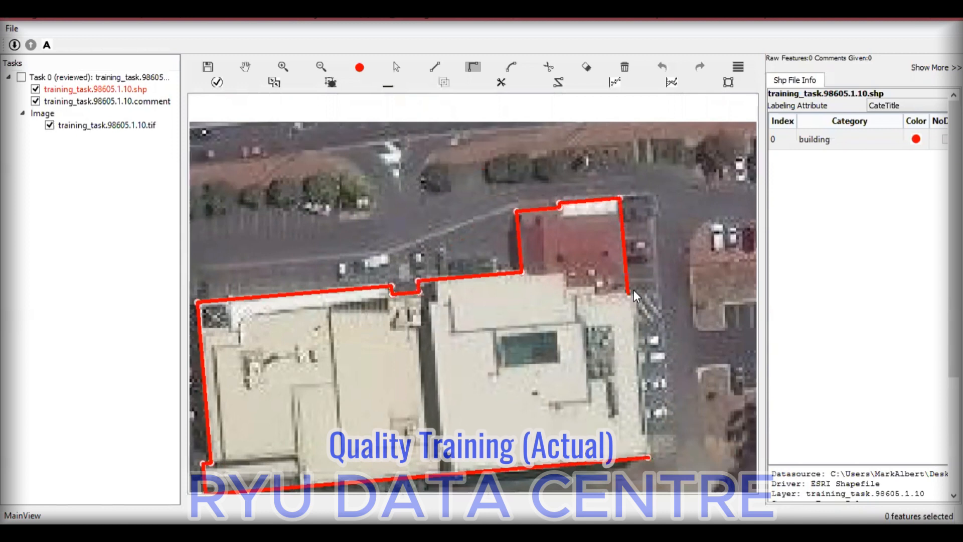
{"action": "left_click", "coordinate": [634, 290]}
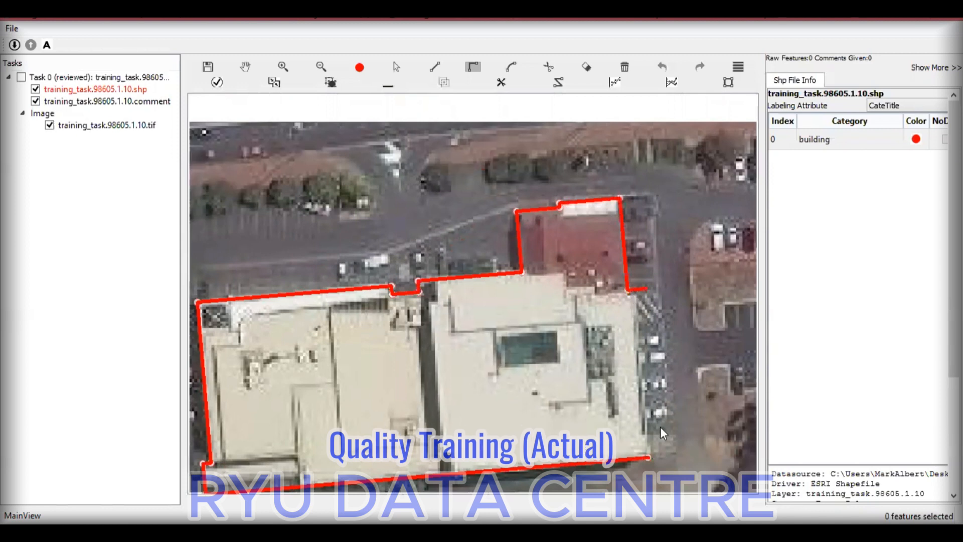
{"action": "left_click", "coordinate": [652, 455]}
{"action": "left_click", "coordinate": [651, 456]}
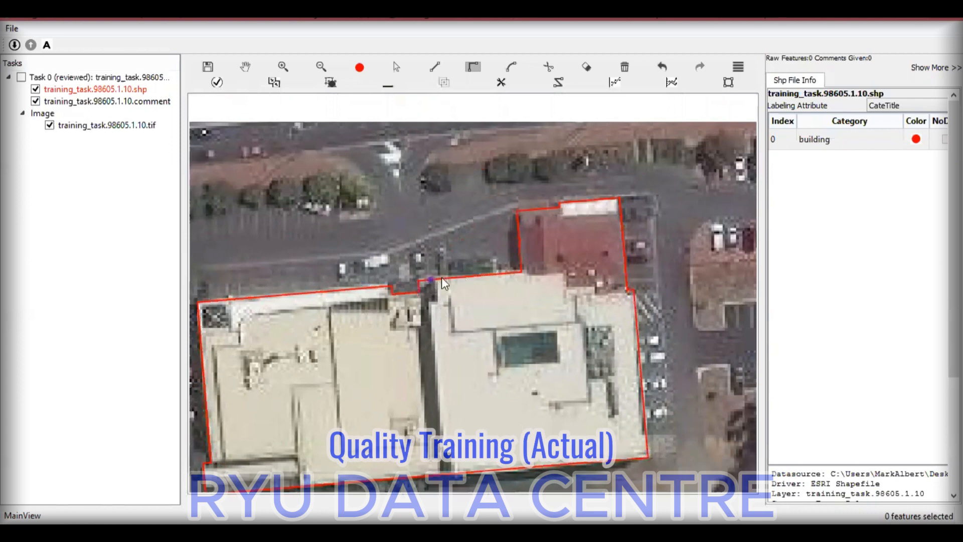
Step: Begin an inner outline of the eastern cream-roofed block at the red-roofed wing's corner, following its jogged west wall to the south edge
{"action": "left_click", "coordinate": [522, 272]}
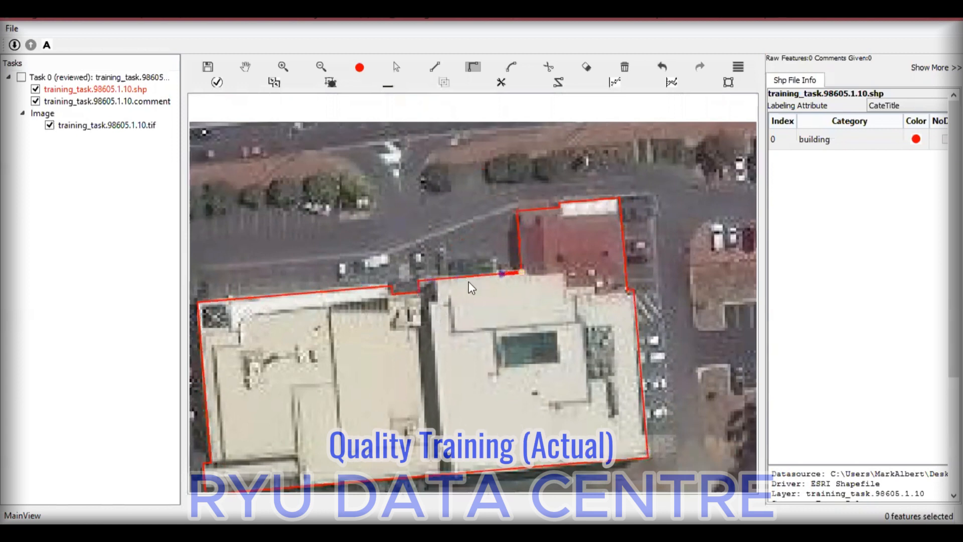
{"action": "left_click", "coordinate": [438, 279]}
{"action": "left_click", "coordinate": [438, 300]}
{"action": "left_click", "coordinate": [429, 302]}
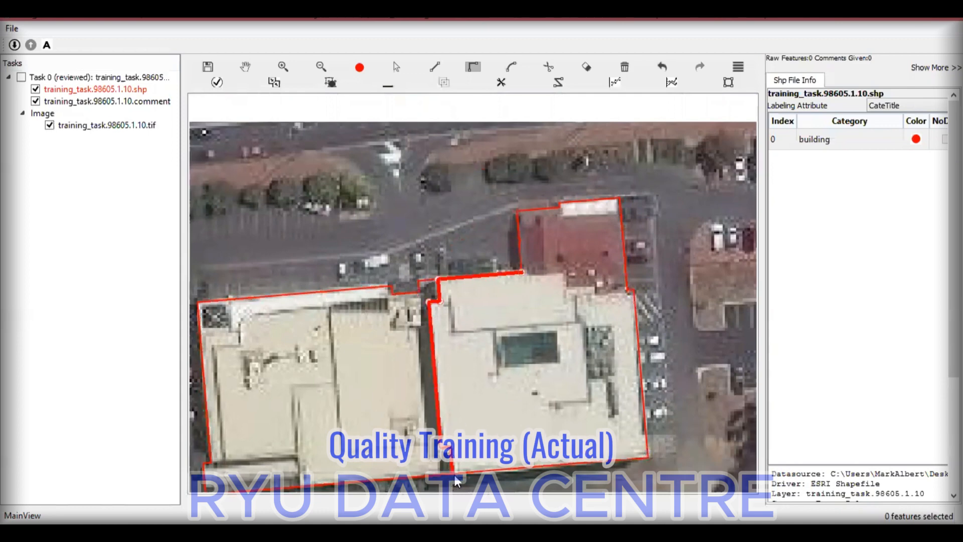
{"action": "scroll", "coordinate": [455, 475], "scroll_direction": "up", "scroll_amount": 1}
{"action": "scroll", "coordinate": [456, 481], "scroll_direction": "up", "scroll_amount": 3}
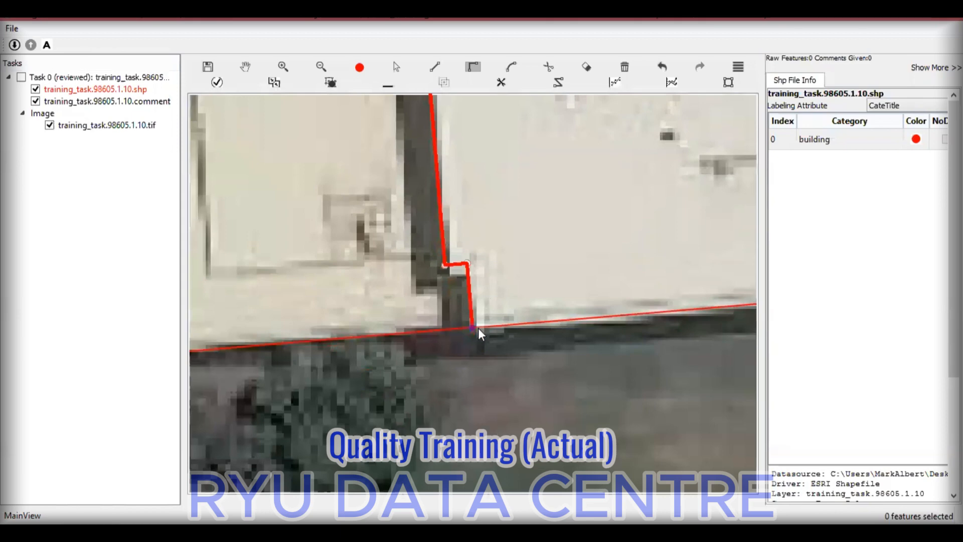
{"action": "left_click", "coordinate": [478, 327]}
Step: Carry the eastern block's outline along the south edge and up the east side, reusing the outer polygon's corners
{"action": "left_click_drag", "start_coordinate": [711, 252], "coordinate": [491, 257]}
{"action": "scroll", "coordinate": [507, 261], "scroll_direction": "down", "scroll_amount": 2}
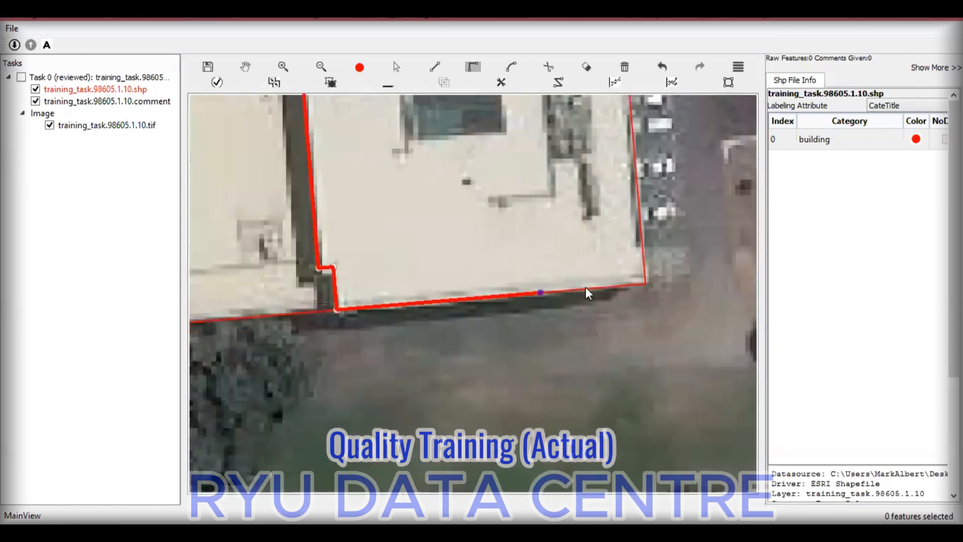
{"action": "left_click_drag", "start_coordinate": [584, 255], "coordinate": [504, 331]}
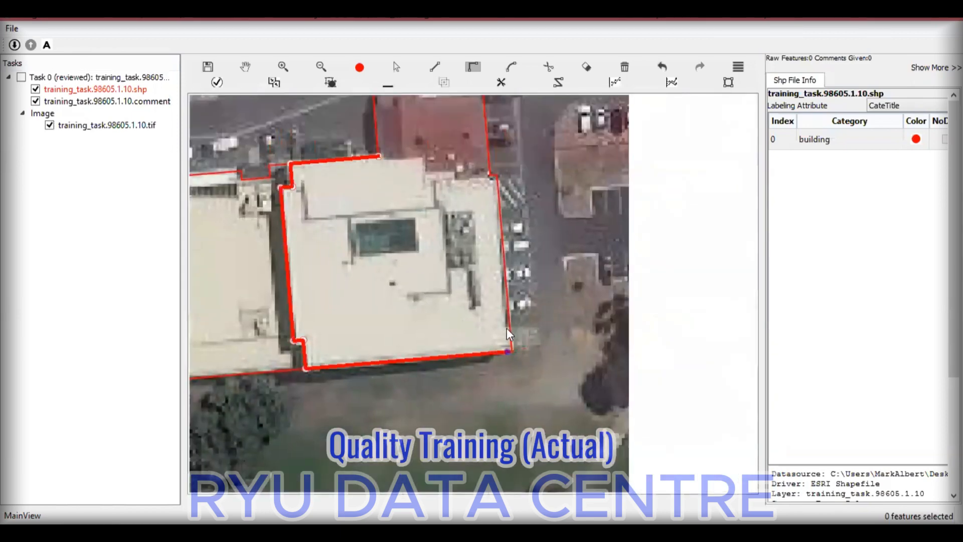
{"action": "key", "text": "l"}
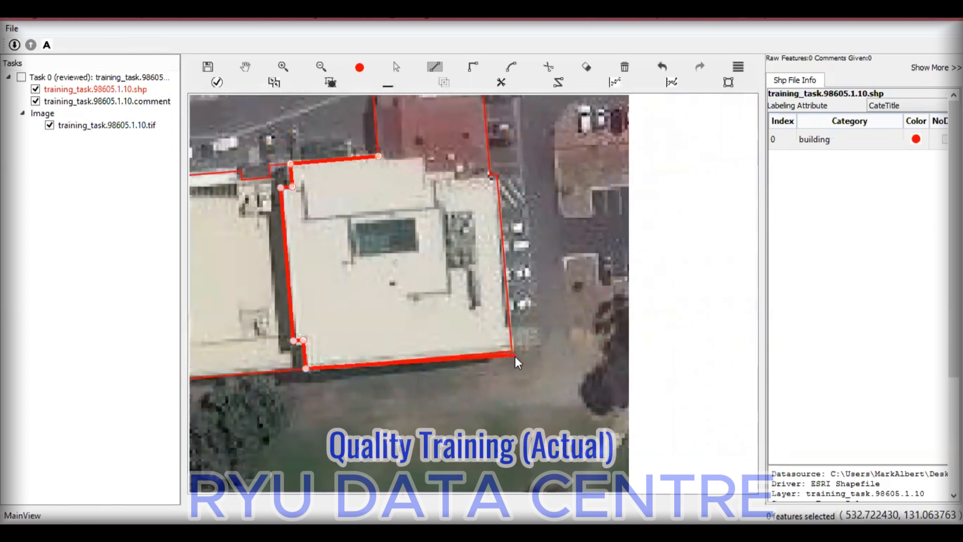
{"action": "left_click", "coordinate": [512, 351]}
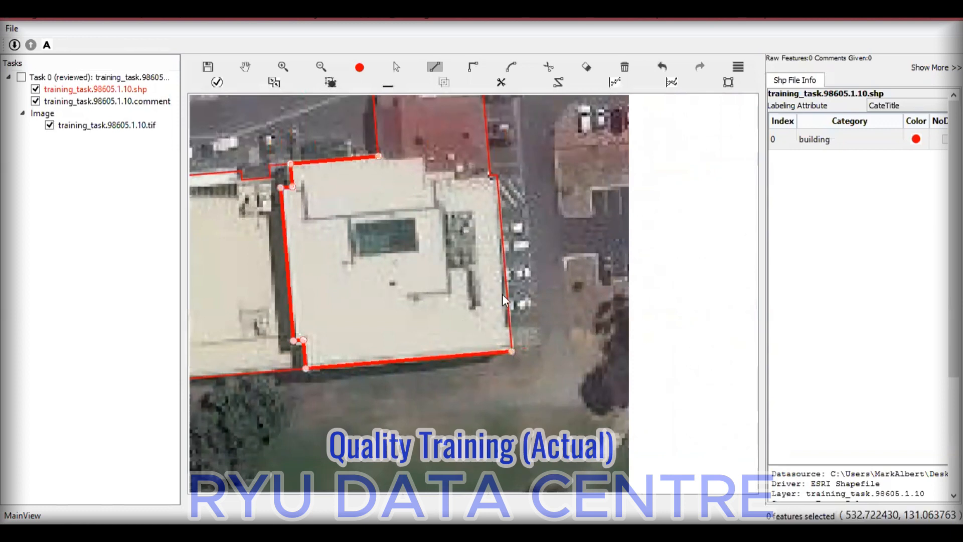
{"action": "left_click", "coordinate": [497, 176]}
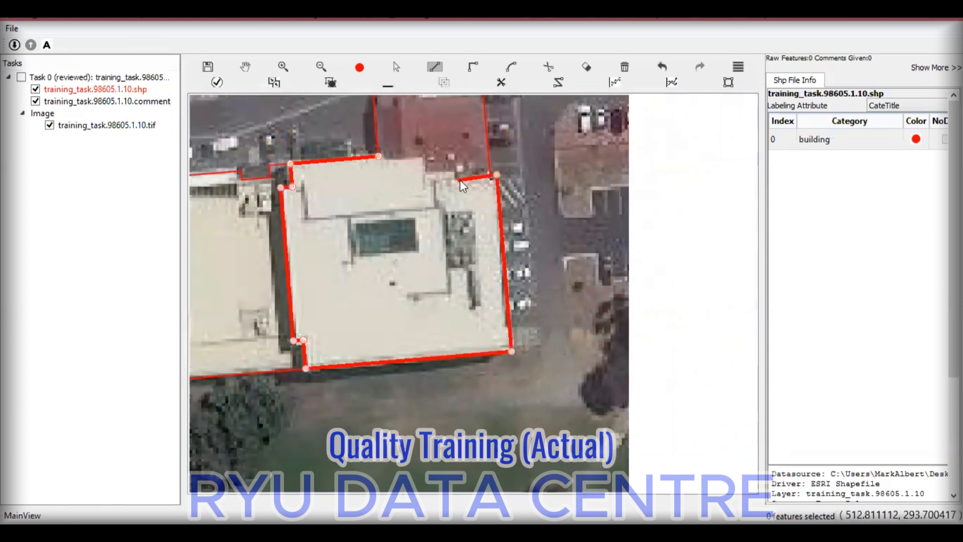
Step: Close the eastern block's outline with right-angled jogs along the red-roofed wing's south edge, ending at the wing's southwest corner
{"action": "key", "text": "r"}
{"action": "left_click", "coordinate": [453, 176]}
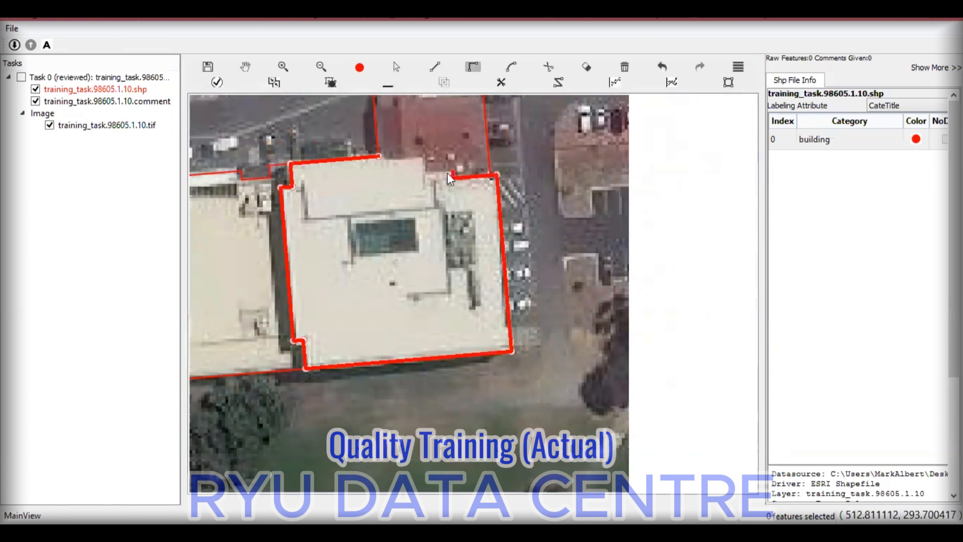
{"action": "left_click", "coordinate": [424, 175]}
{"action": "left_click", "coordinate": [380, 159]}
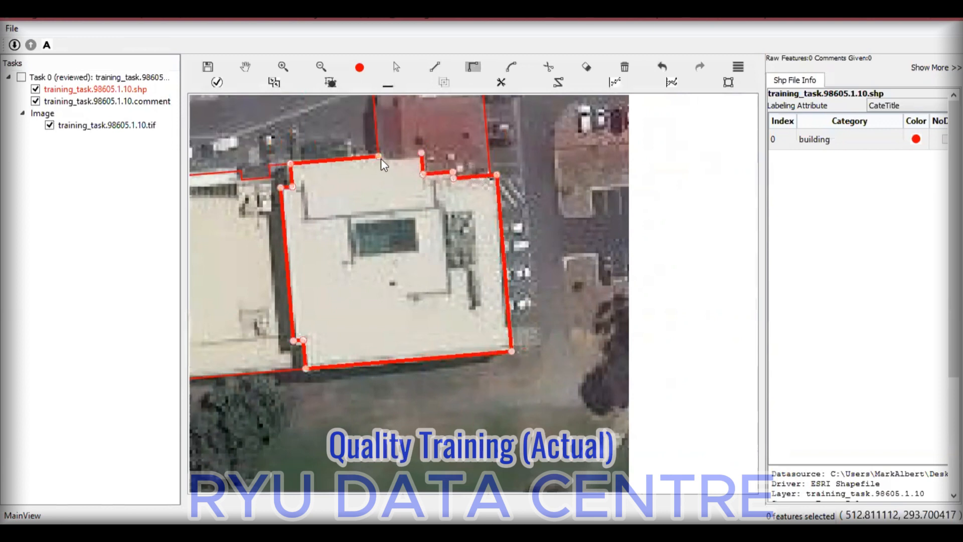
Step: Select both the outer polygon and the eastern block's polygon and try to group them
{"action": "scroll", "coordinate": [432, 204], "scroll_direction": "down", "scroll_amount": 2}
{"action": "key", "text": "s"}
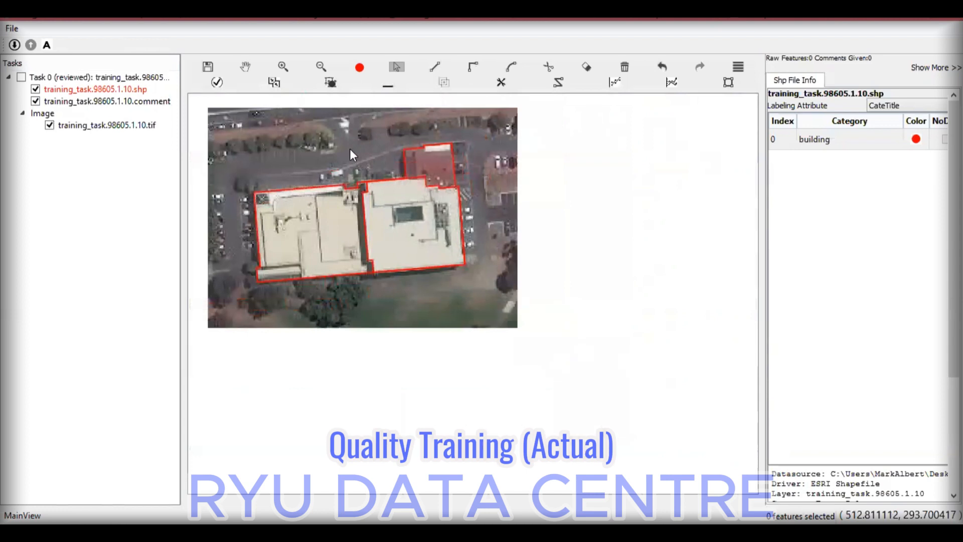
{"action": "left_click_drag", "start_coordinate": [351, 148], "coordinate": [426, 308]}
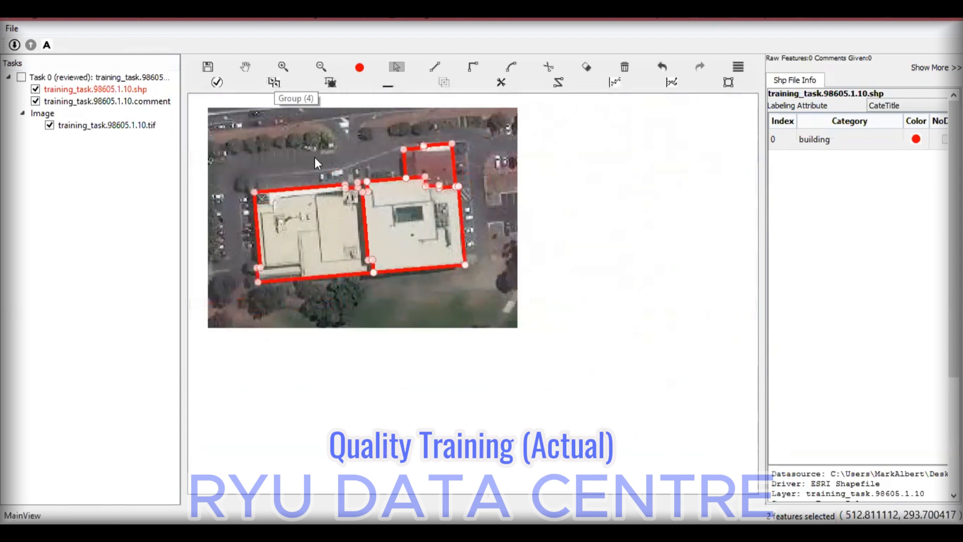
{"action": "left_click", "coordinate": [390, 161]}
{"action": "scroll", "coordinate": [389, 161], "scroll_direction": "up", "scroll_amount": 1}
{"action": "scroll", "coordinate": [387, 172], "scroll_direction": "up", "scroll_amount": 1}
{"action": "key", "text": "h"}
{"action": "left_click_drag", "start_coordinate": [367, 169], "coordinate": [446, 236]}
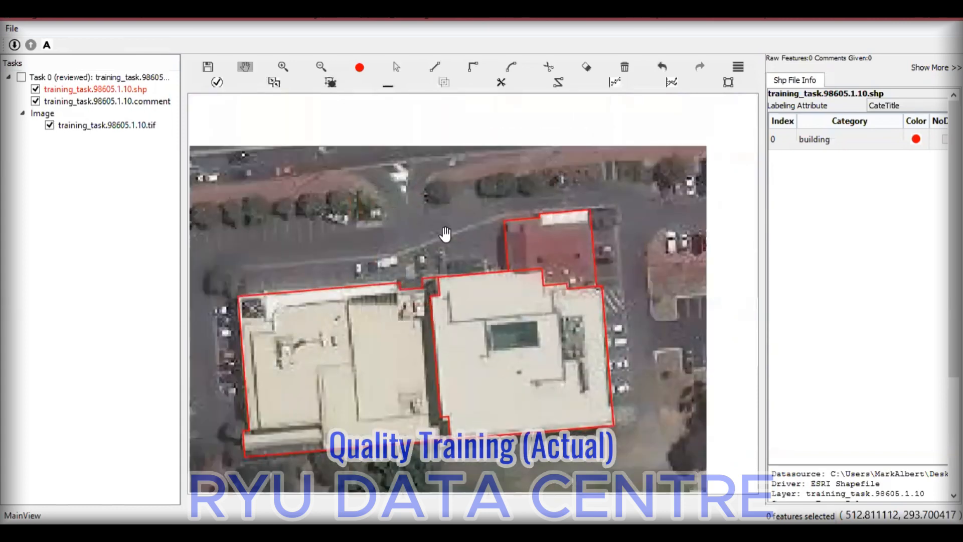
Step: Save to run the topology check, dismiss the notice, and locate the POST_SHIFT_OVERLAP error in the image
{"action": "key", "text": "ctrl+s"}
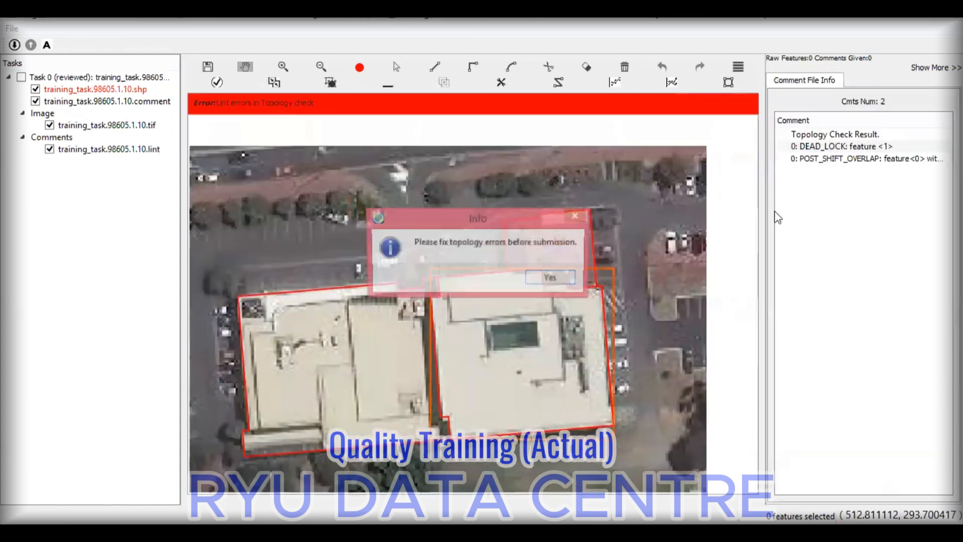
{"action": "left_click", "coordinate": [566, 275]}
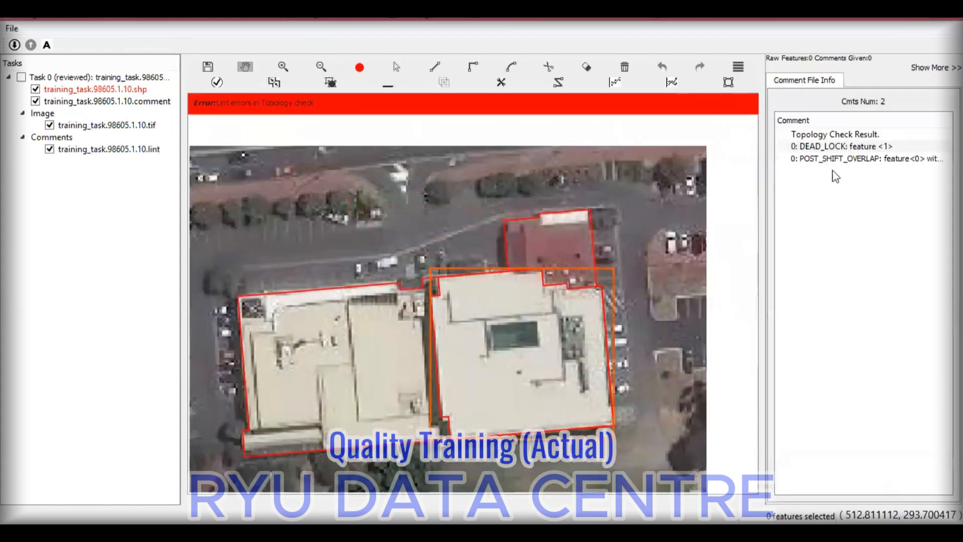
{"action": "left_click", "coordinate": [846, 159]}
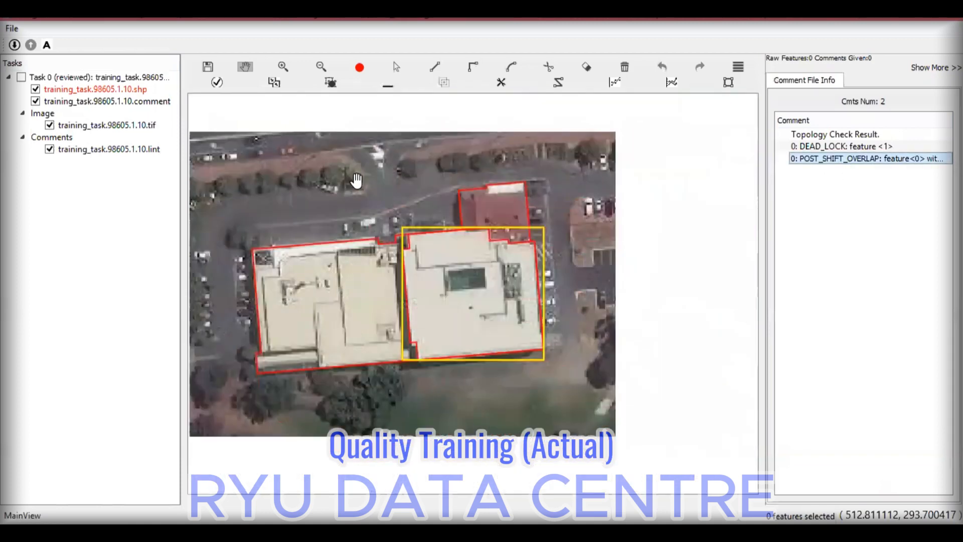
Step: Group the outer polygon with the eastern block's polygon and submit the task
{"action": "key", "text": "s"}
{"action": "left_click_drag", "start_coordinate": [356, 168], "coordinate": [543, 409]}
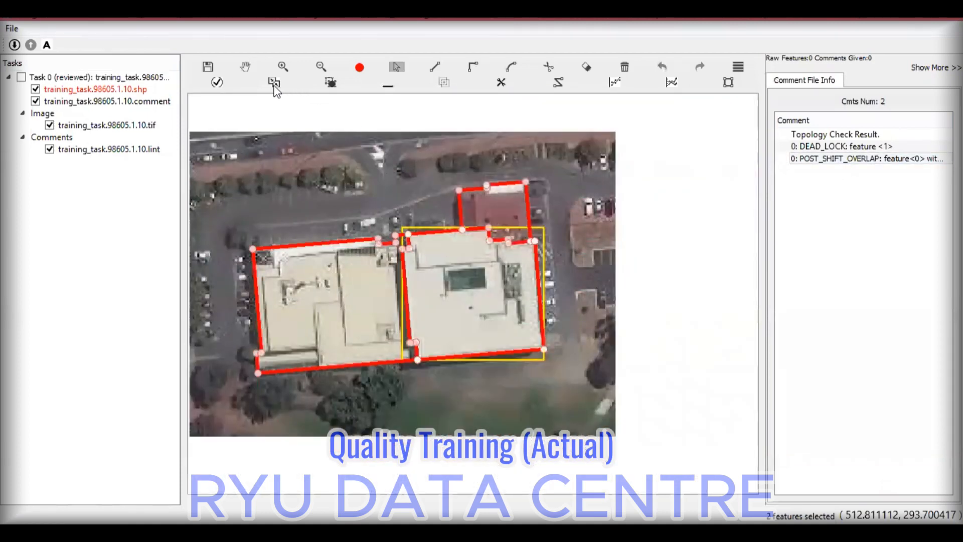
{"action": "key", "text": "h"}
{"action": "left_click_drag", "start_coordinate": [339, 160], "coordinate": [428, 214]}
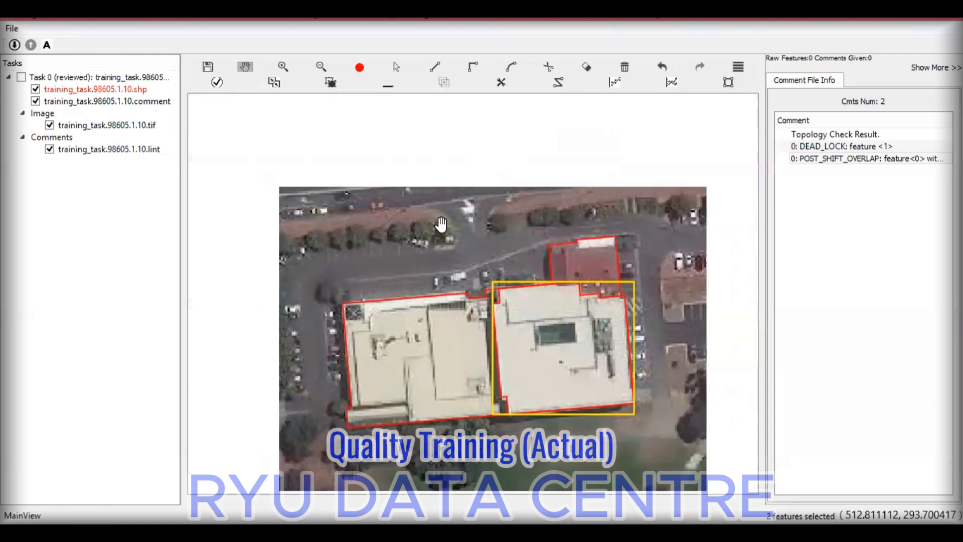
{"action": "key", "text": "ctrl+s"}
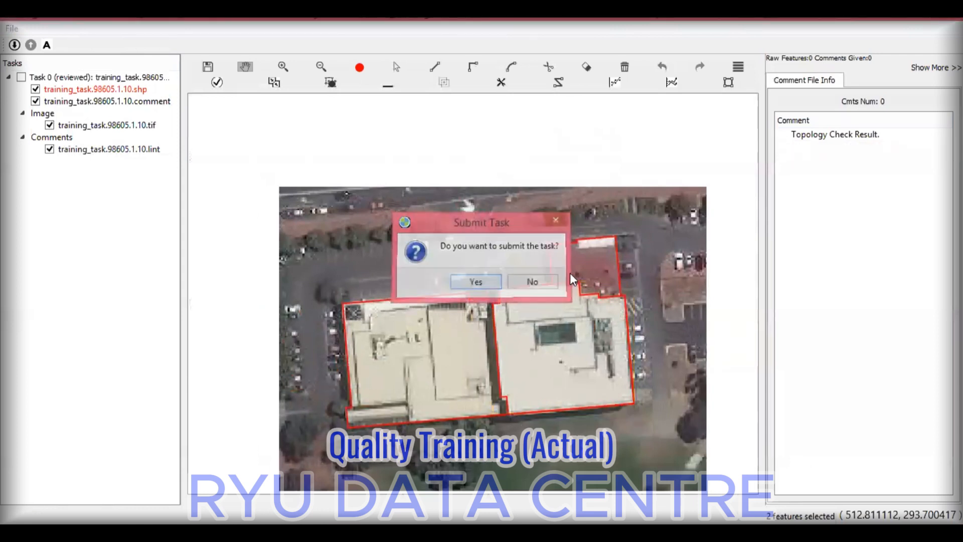
{"action": "key", "text": "Return"}
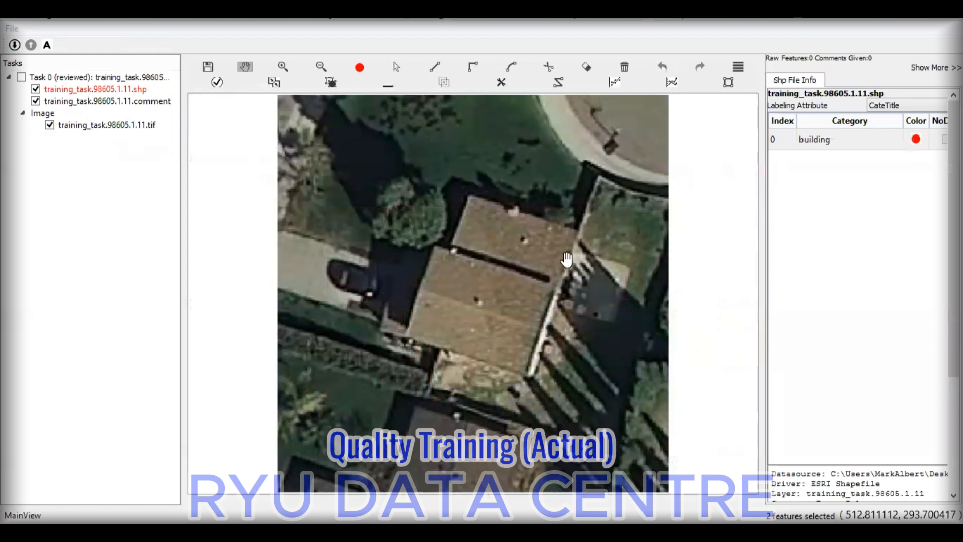
Step: Outline the brown-roofed house with one right-angled polygon, starting at its southeast corner and including the northwest step and the shaded west strip
{"action": "key", "text": "r"}
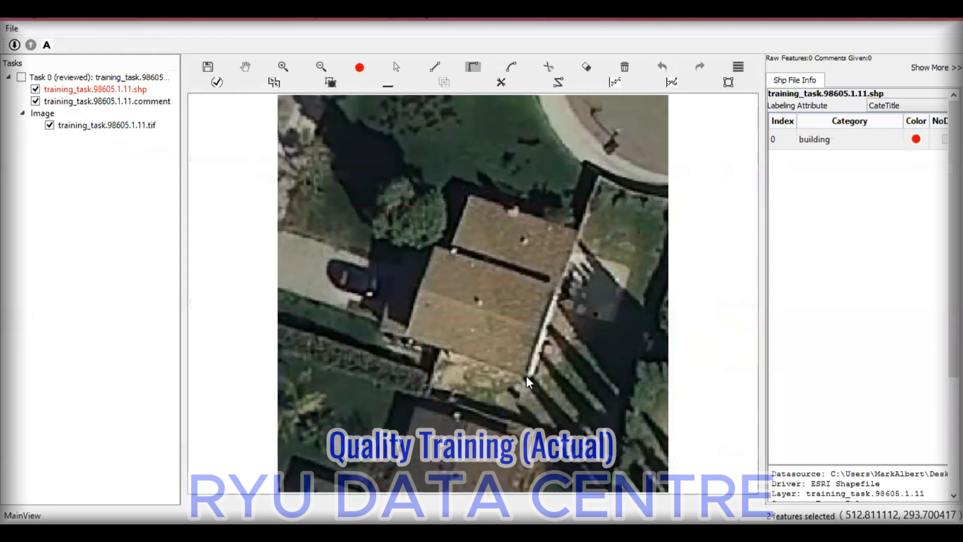
{"action": "left_click", "coordinate": [526, 375]}
{"action": "left_click", "coordinate": [575, 231]}
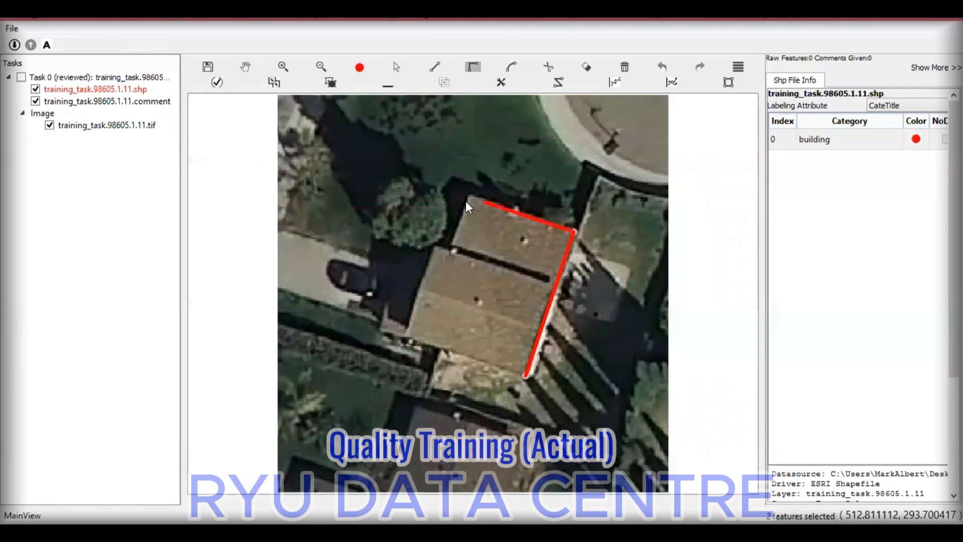
{"action": "left_click", "coordinate": [469, 206]}
{"action": "left_click", "coordinate": [452, 249]}
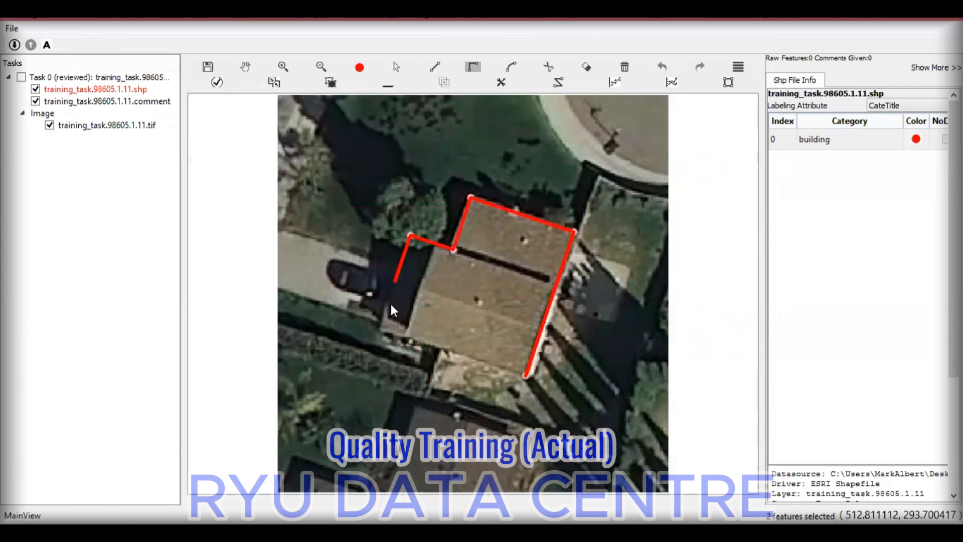
{"action": "left_click", "coordinate": [526, 377]}
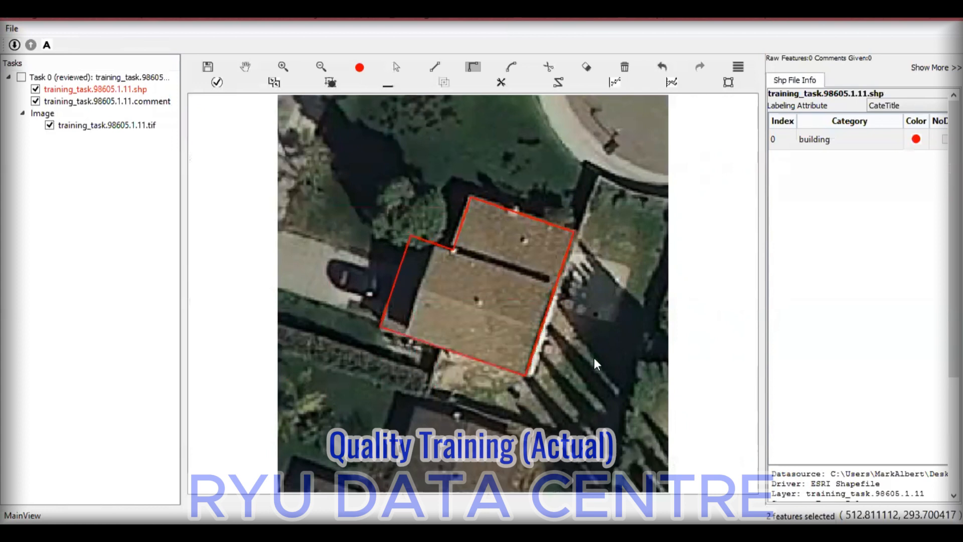
Step: Submit the brown-roofed house task and dismiss the remaining-tasks warning
{"action": "key", "text": "ctrl+s"}
{"action": "key", "text": "Return"}
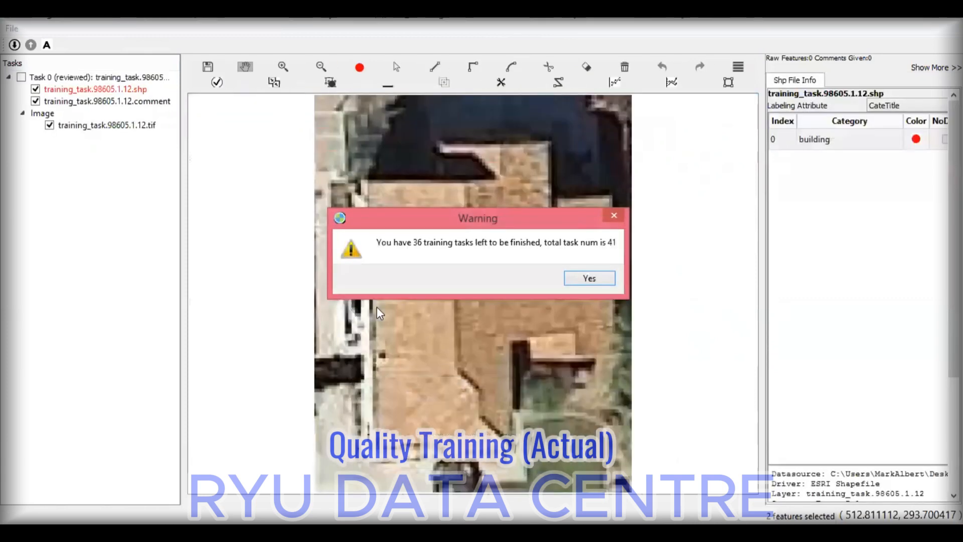
{"action": "left_click", "coordinate": [579, 280]}
Step: Begin a right-angled outline of the tan-roofed house at its northeast corner, down the east side and around the southeast recess
{"action": "left_click_drag", "start_coordinate": [414, 365], "coordinate": [410, 329]}
{"action": "scroll", "coordinate": [412, 308], "scroll_direction": "down", "scroll_amount": 1}
{"action": "scroll", "coordinate": [439, 299], "scroll_direction": "up", "scroll_amount": 1}
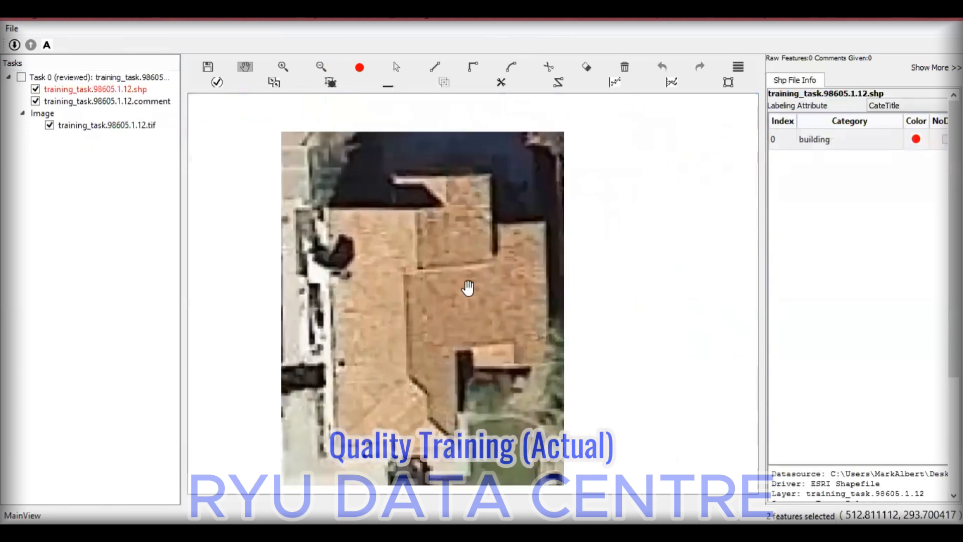
{"action": "left_click_drag", "start_coordinate": [467, 286], "coordinate": [528, 272]}
{"action": "key", "text": "o"}
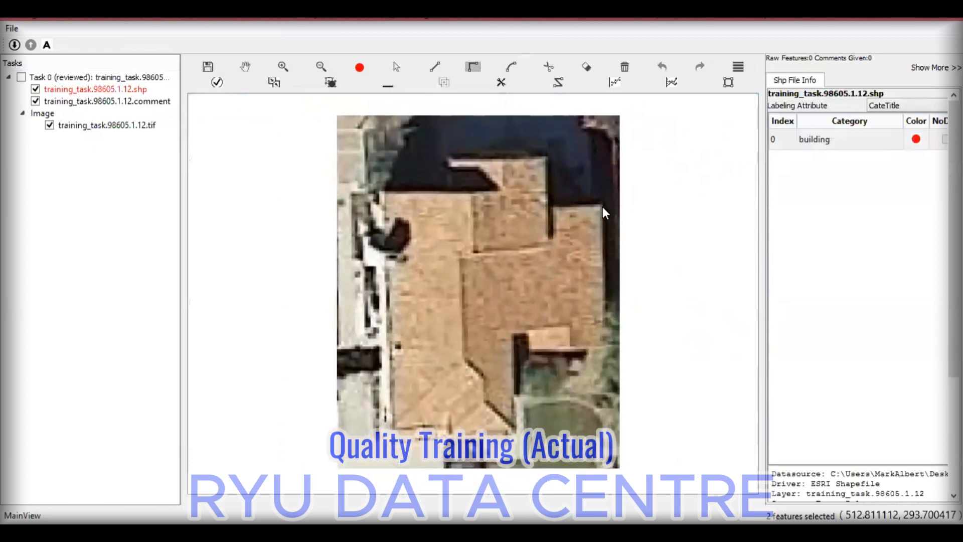
{"action": "left_click", "coordinate": [601, 205]}
{"action": "left_click", "coordinate": [605, 347]}
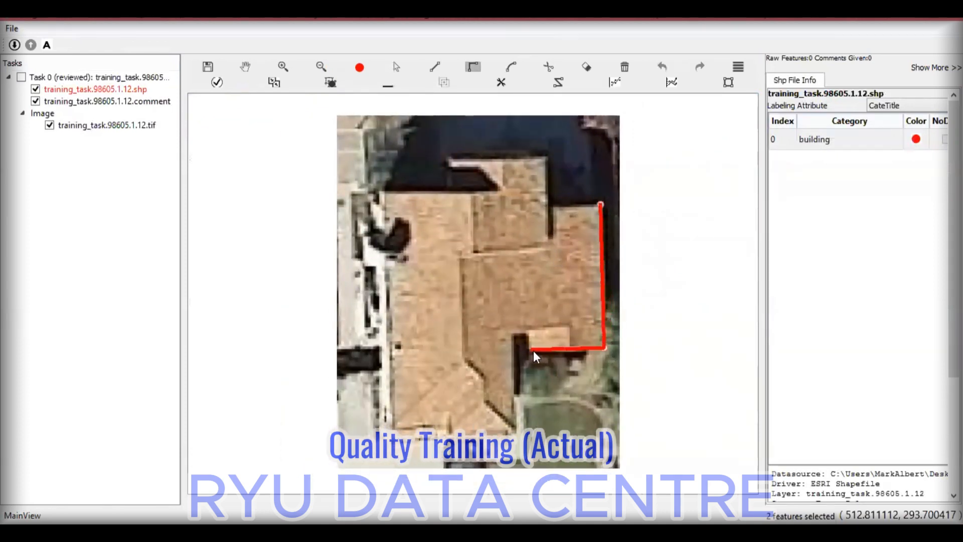
{"action": "left_click", "coordinate": [517, 349]}
{"action": "left_click", "coordinate": [516, 430]}
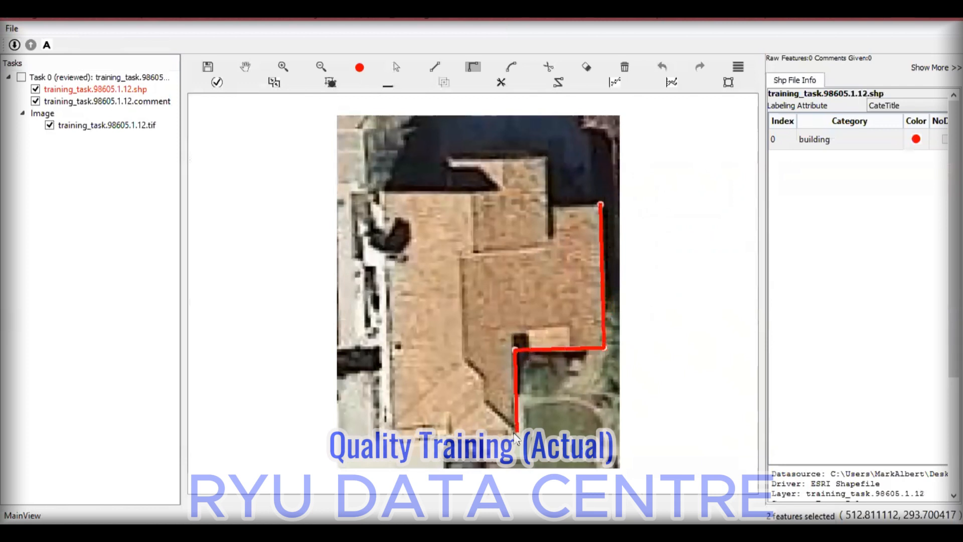
Step: Complete the tan-roofed house's outline along the south, west and stepped north edges, closing it at the northeast corner, and submit the task
{"action": "left_click", "coordinate": [390, 428]}
{"action": "left_click", "coordinate": [386, 193]}
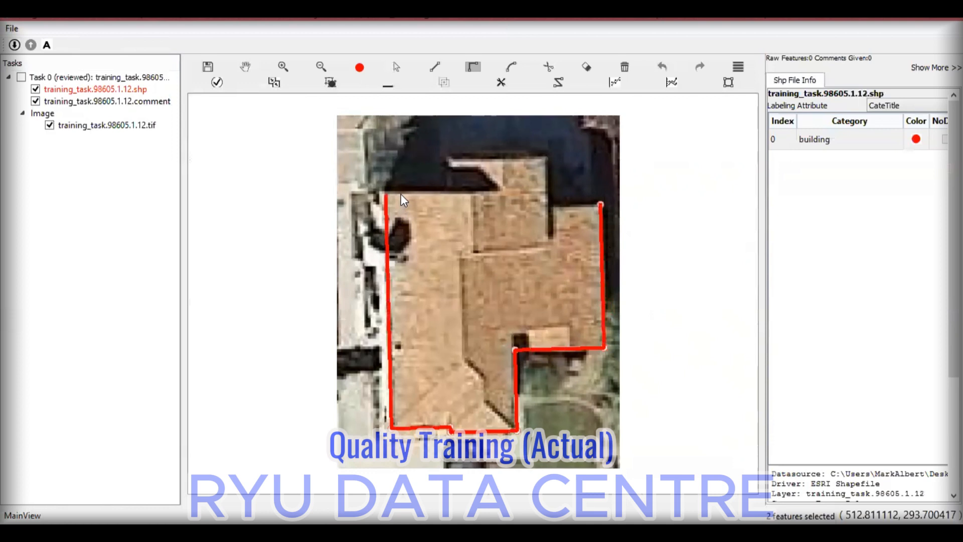
{"action": "left_click", "coordinate": [445, 192]}
{"action": "left_click", "coordinate": [446, 160]}
{"action": "left_click", "coordinate": [552, 158]}
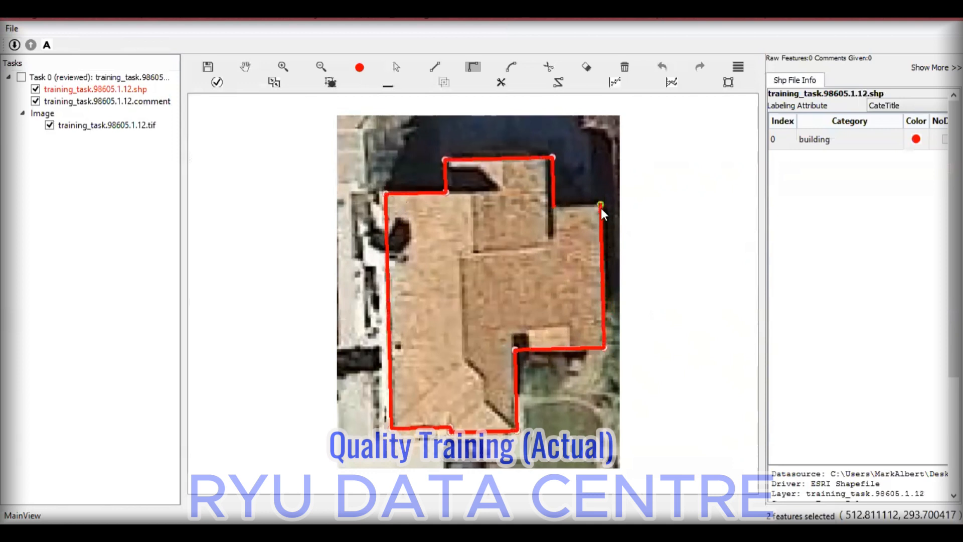
{"action": "left_click", "coordinate": [601, 206]}
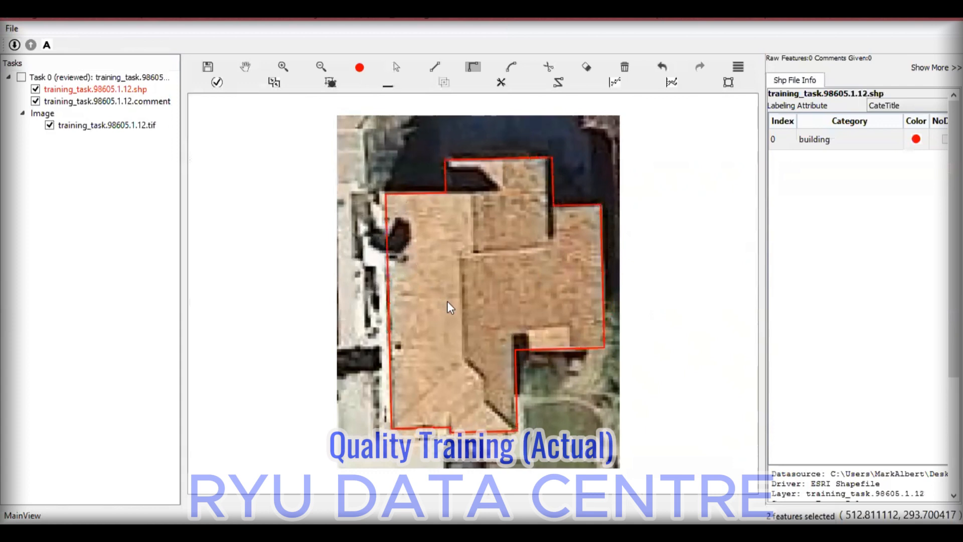
{"action": "key", "text": "ctrl+s"}
{"action": "key", "text": "Return"}
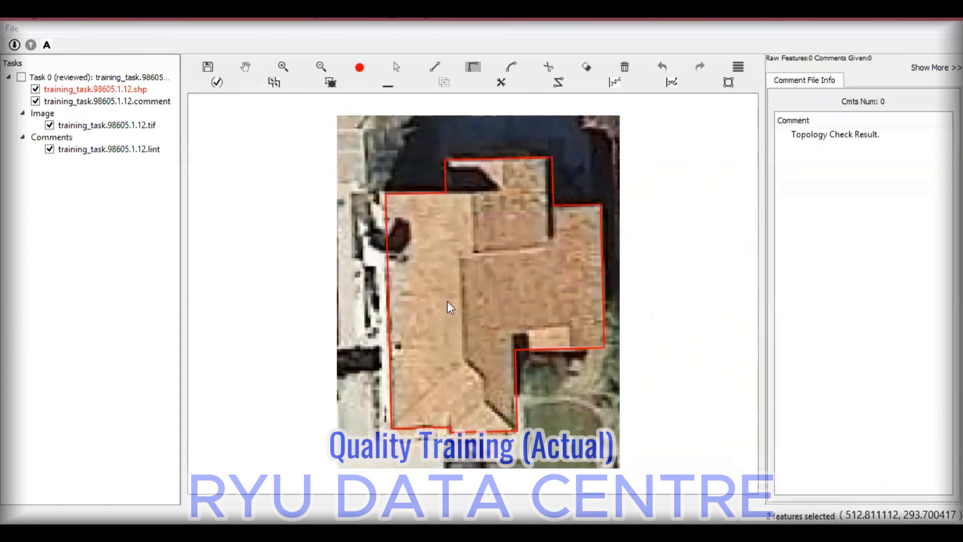